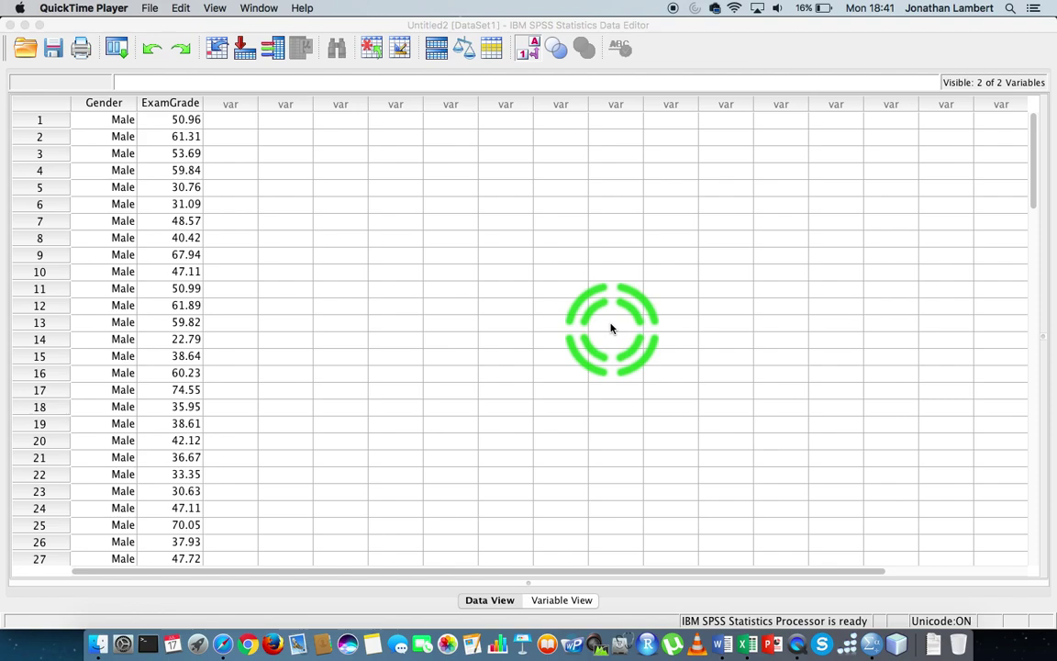
# Bring the SPSS Data Editor with the Gender and ExamGrade dataset to the front.
pyautogui.click(298, 25)
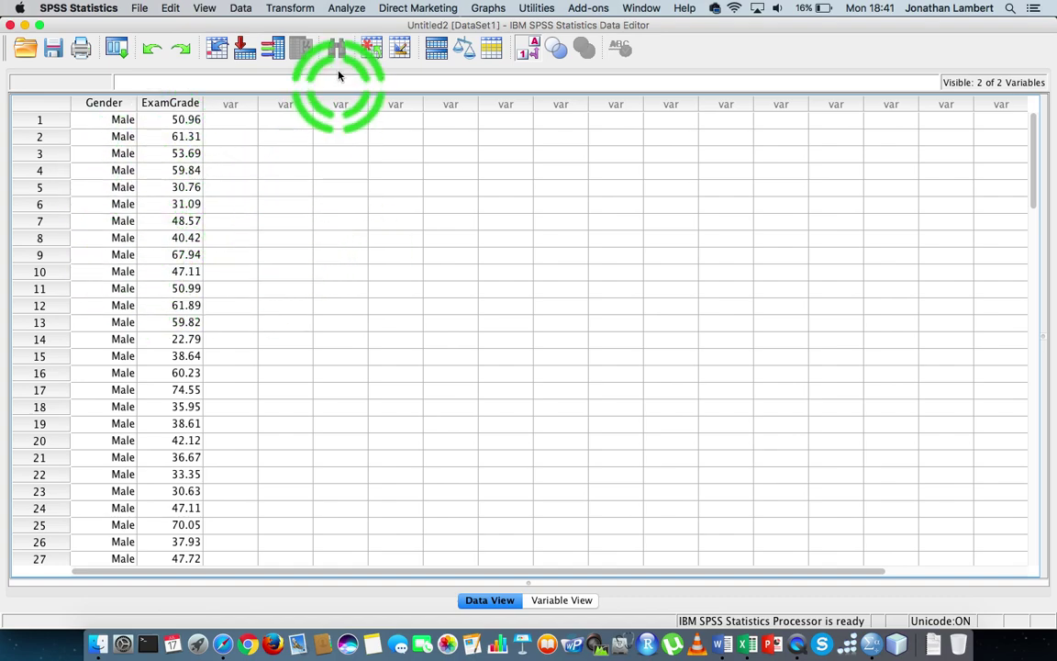
pyautogui.click(347, 8)
pyautogui.moveTo(376, 123)
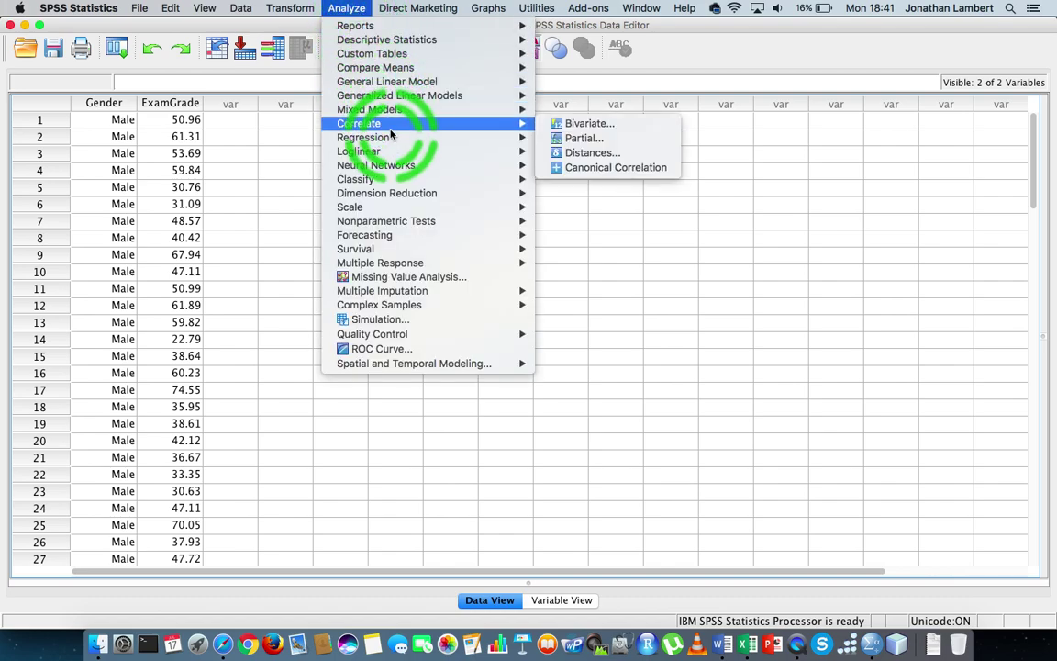
pyautogui.click(582, 124)
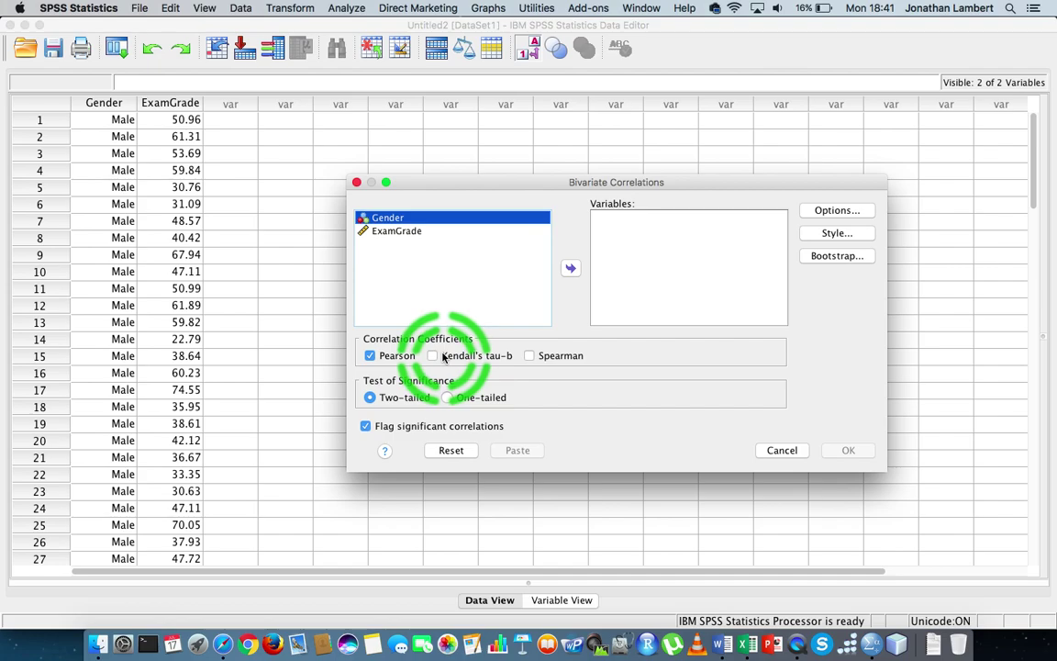
pyautogui.click(357, 184)
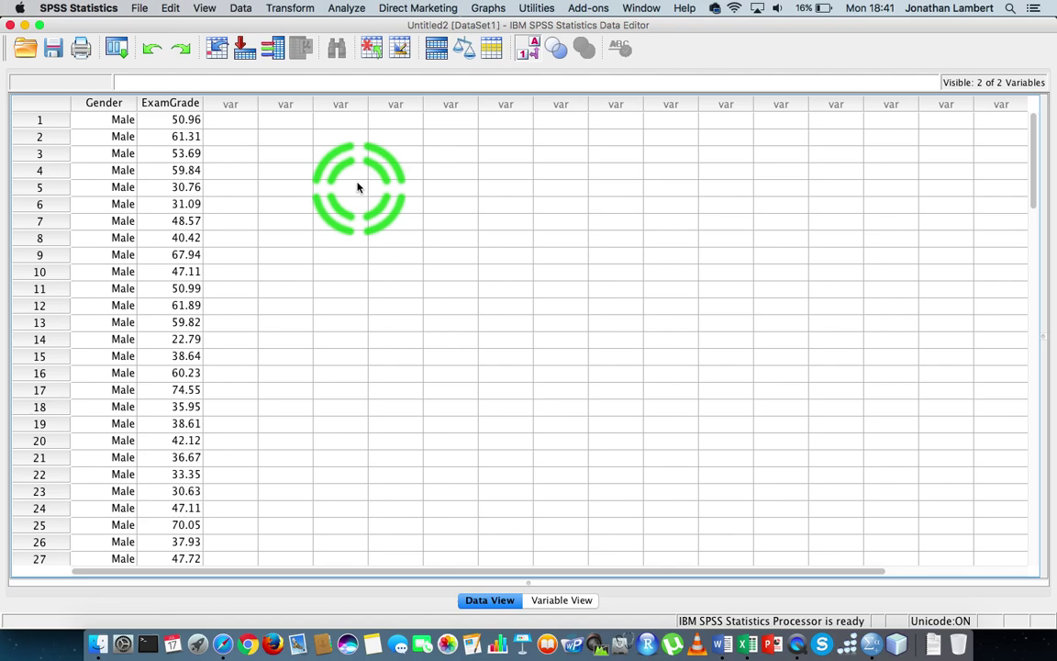
pyautogui.click(347, 7)
pyautogui.moveTo(422, 123)
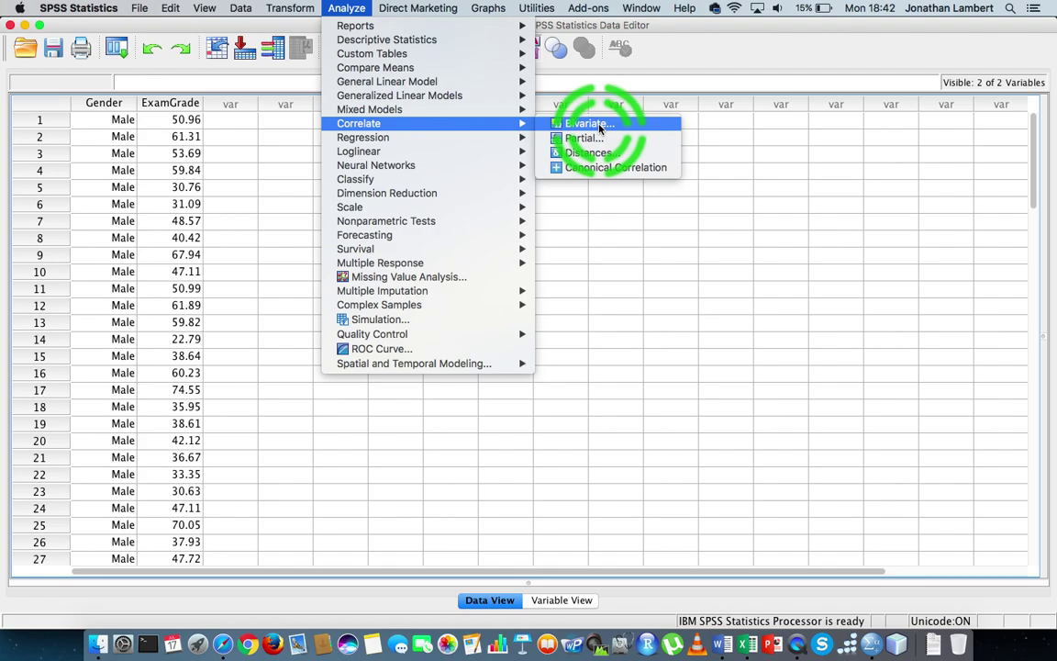
pyautogui.click(283, 191)
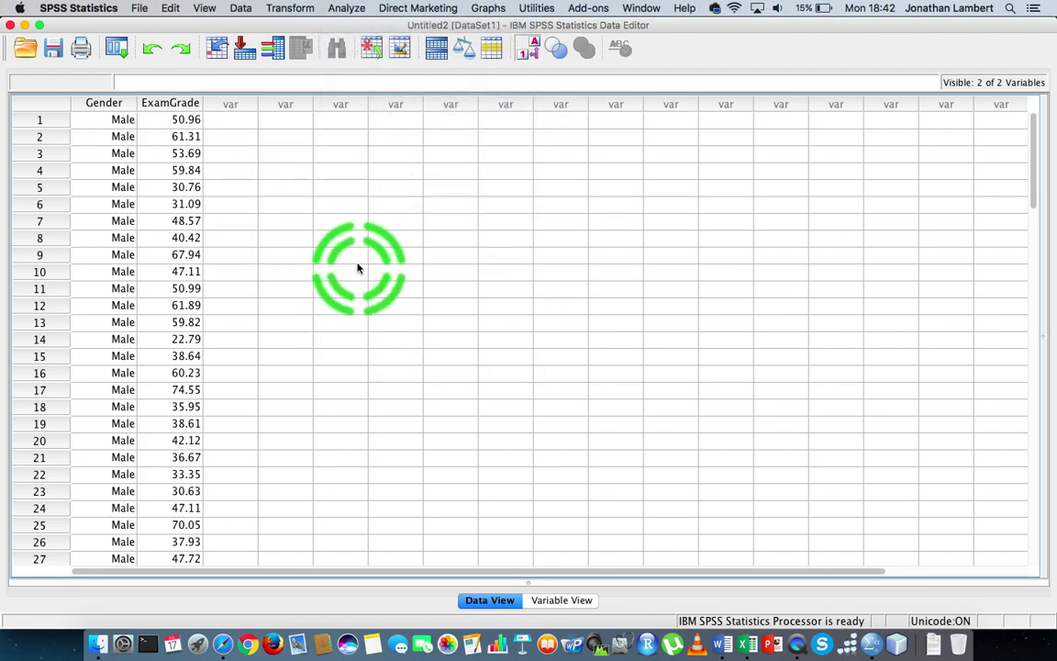
pyautogui.click(110, 105)
pyautogui.click(188, 105)
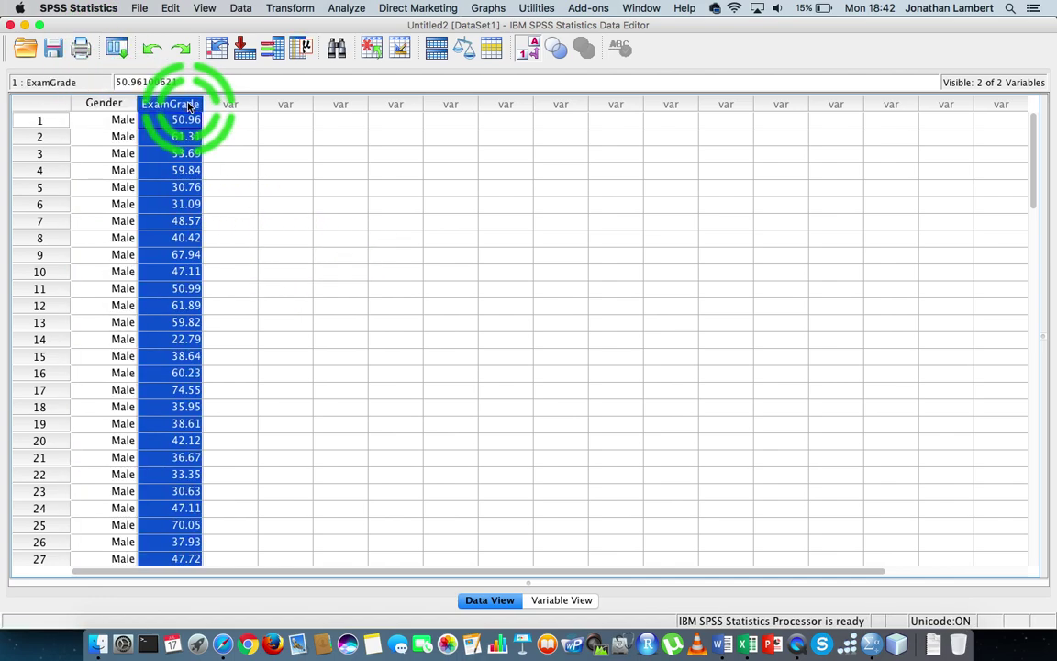
pyautogui.click(98, 103)
pyautogui.scroll(-5, 109, 187)
pyautogui.scroll(-8, 109, 188)
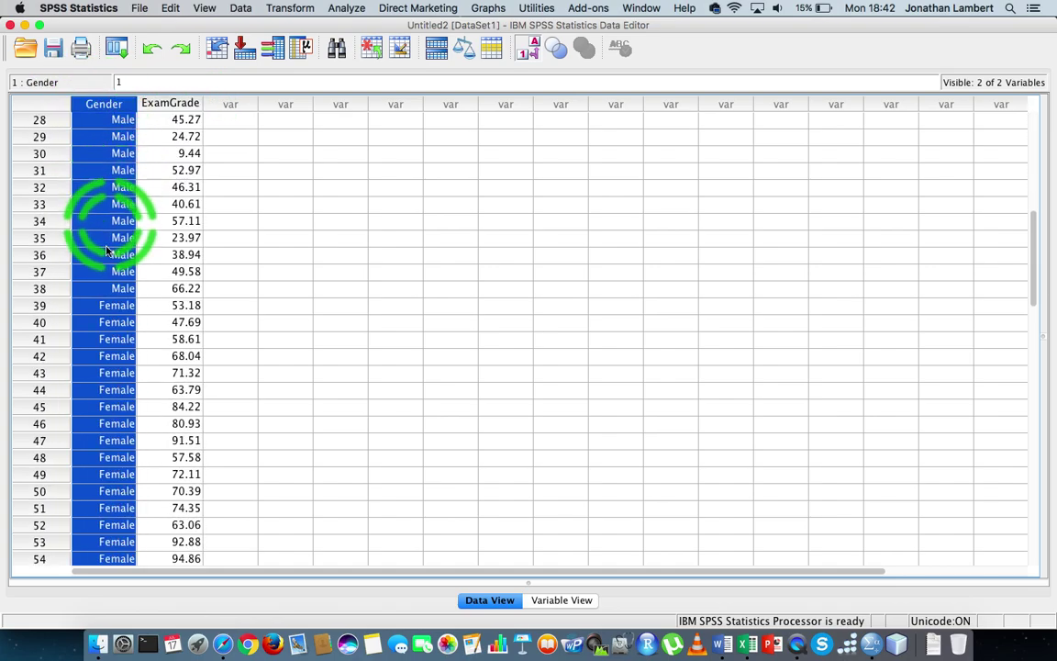
pyautogui.scroll(14, 238, 319)
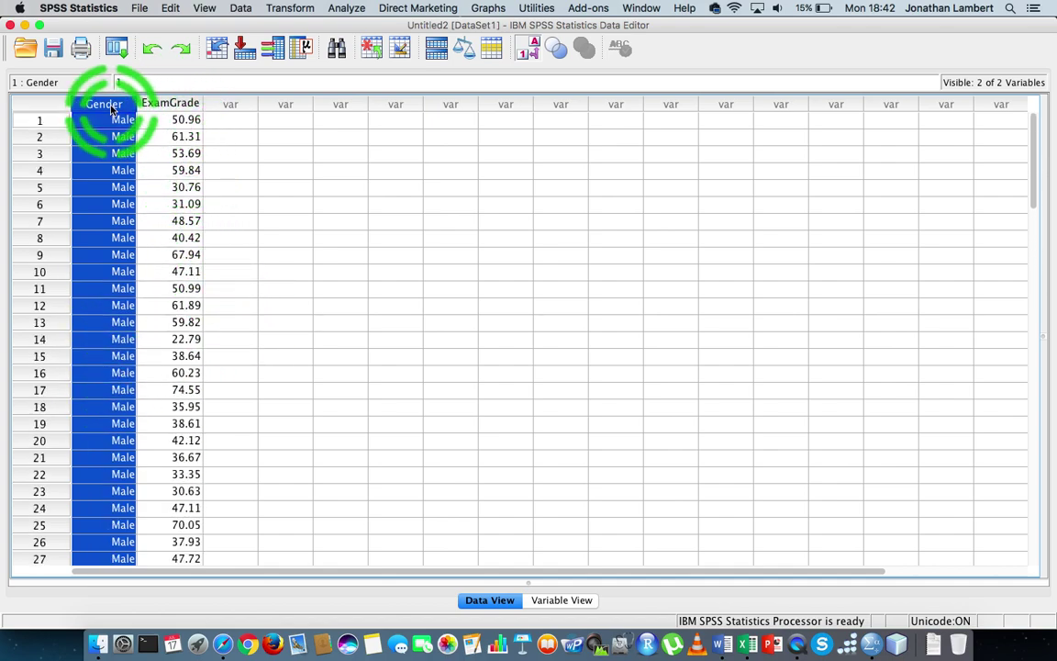
pyautogui.click(174, 104)
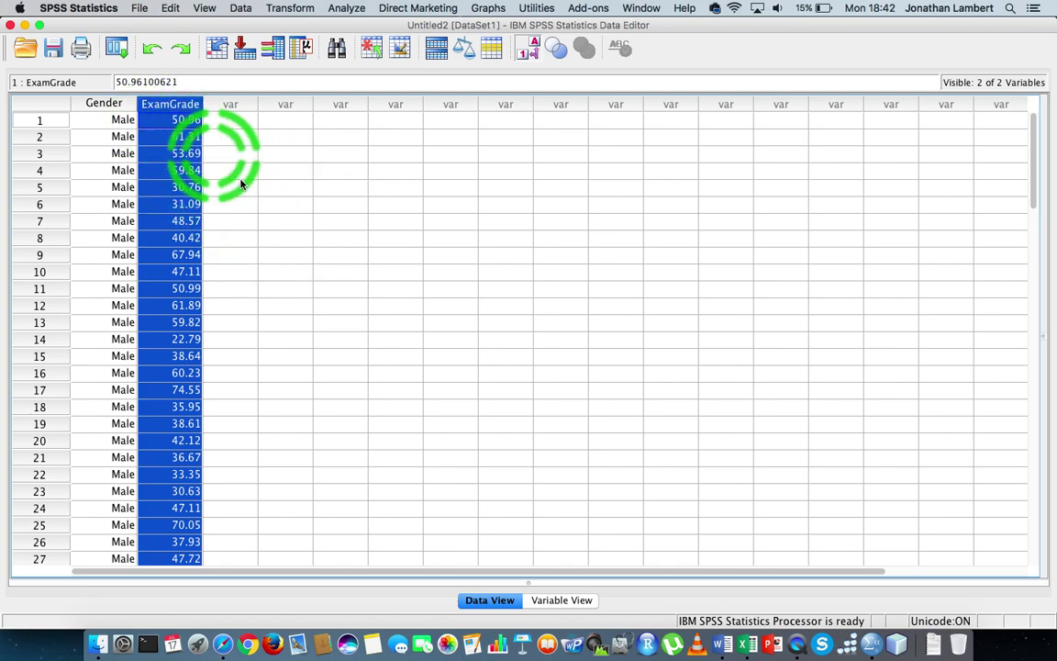
pyautogui.click(390, 395)
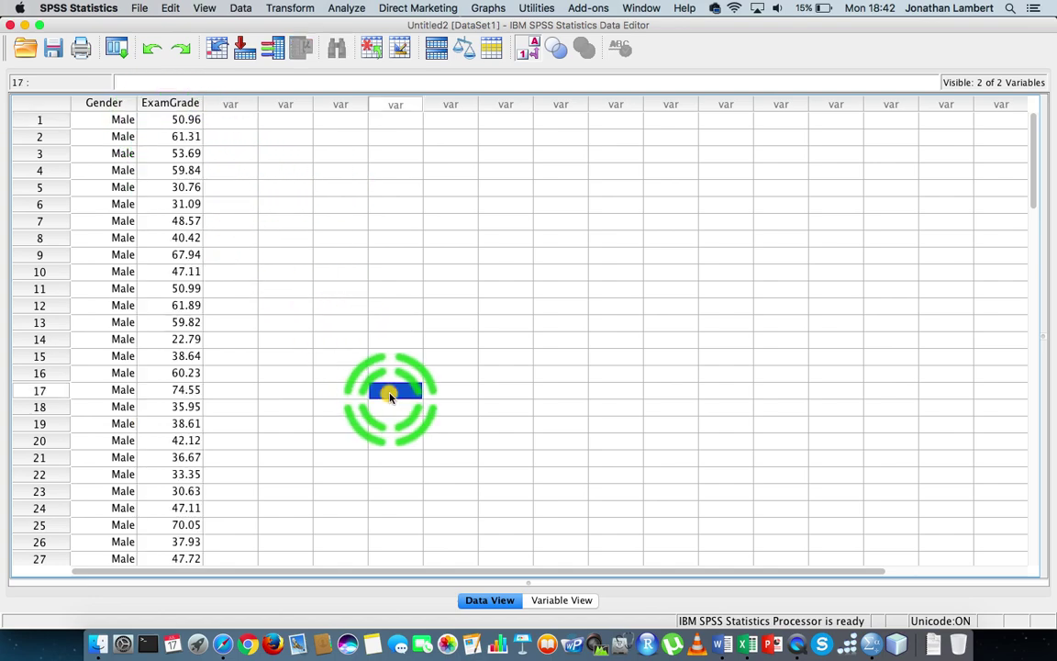
# In Variable View, check Gender's value labels (0 = Female, 1 = Male) without changing them.
pyautogui.click(556, 600)
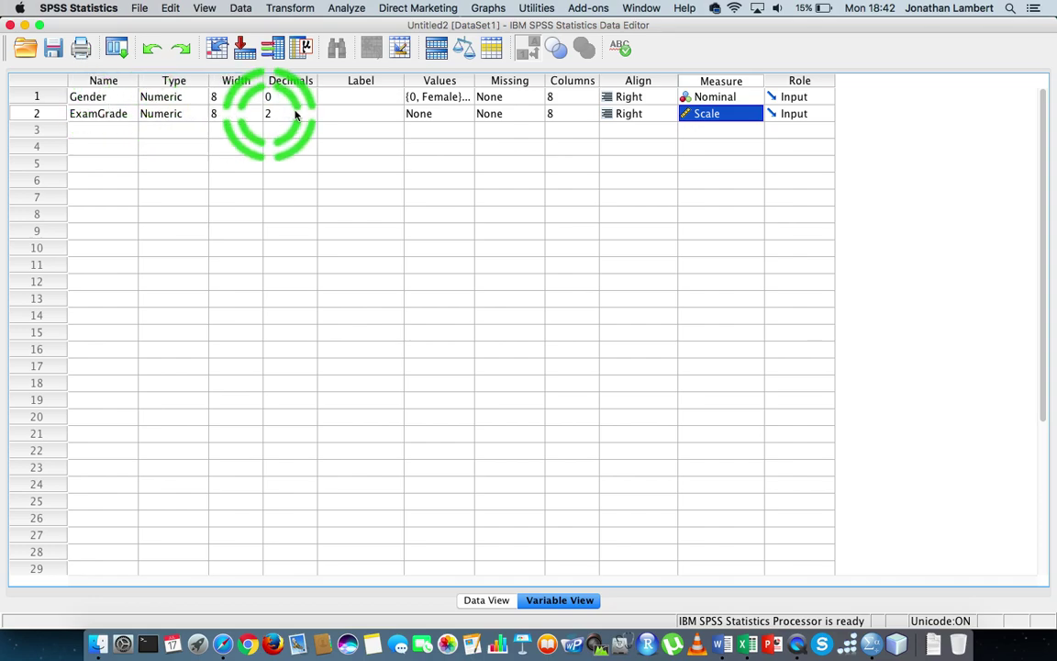
pyautogui.click(470, 100)
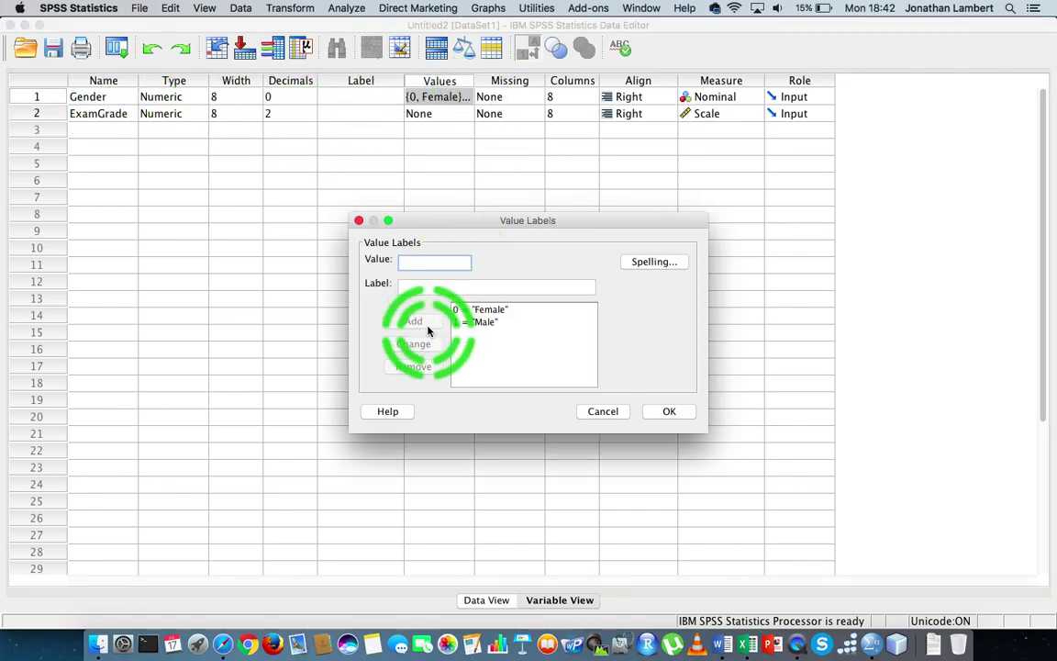
pyautogui.click(669, 411)
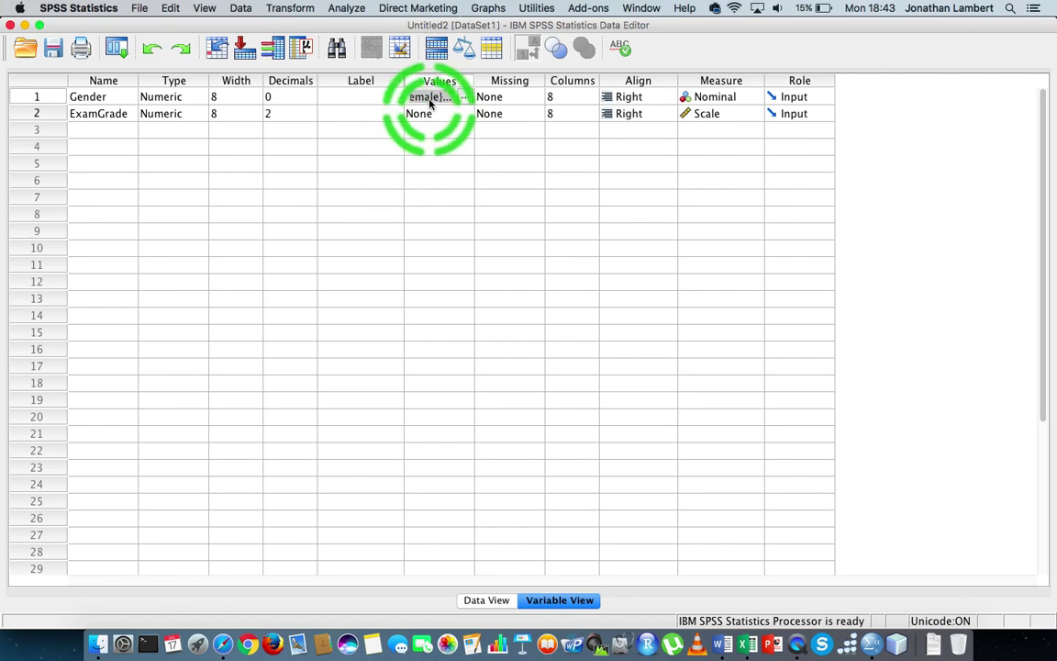
# Define a Legacy Simple Scatter plot with Gender on the X axis and ExamGrade on Y.
pyautogui.click(487, 8)
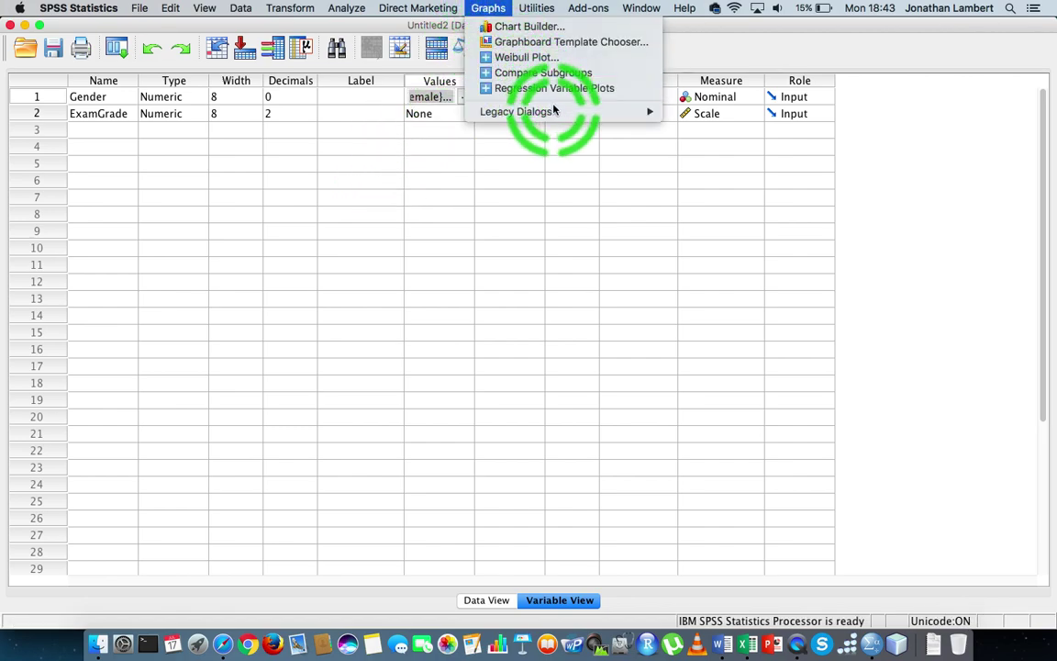
pyautogui.moveTo(624, 111)
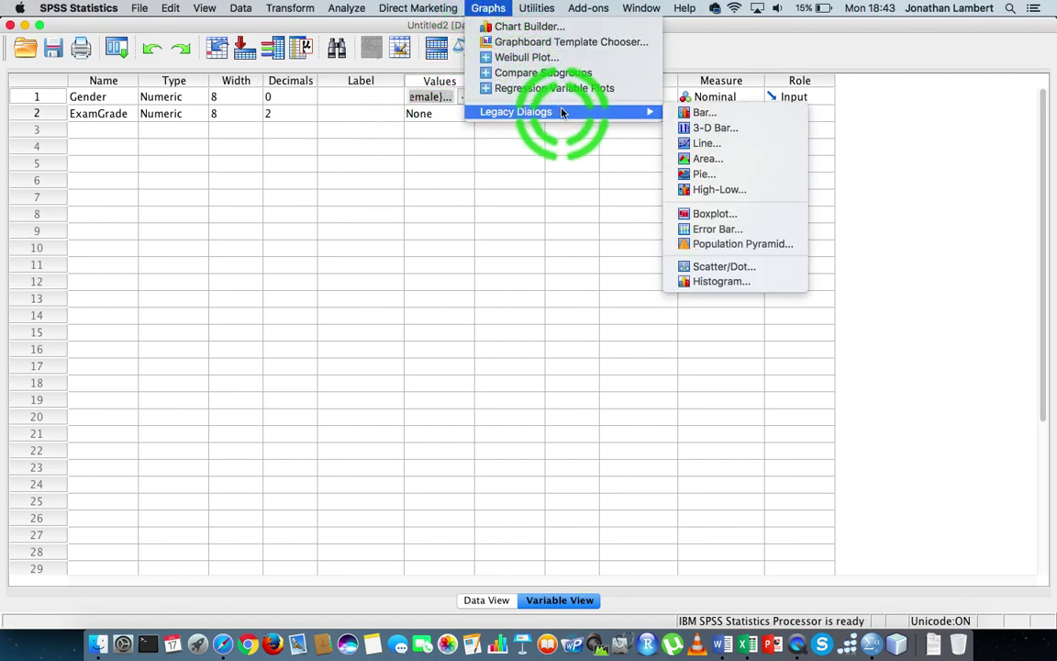
pyautogui.click(706, 267)
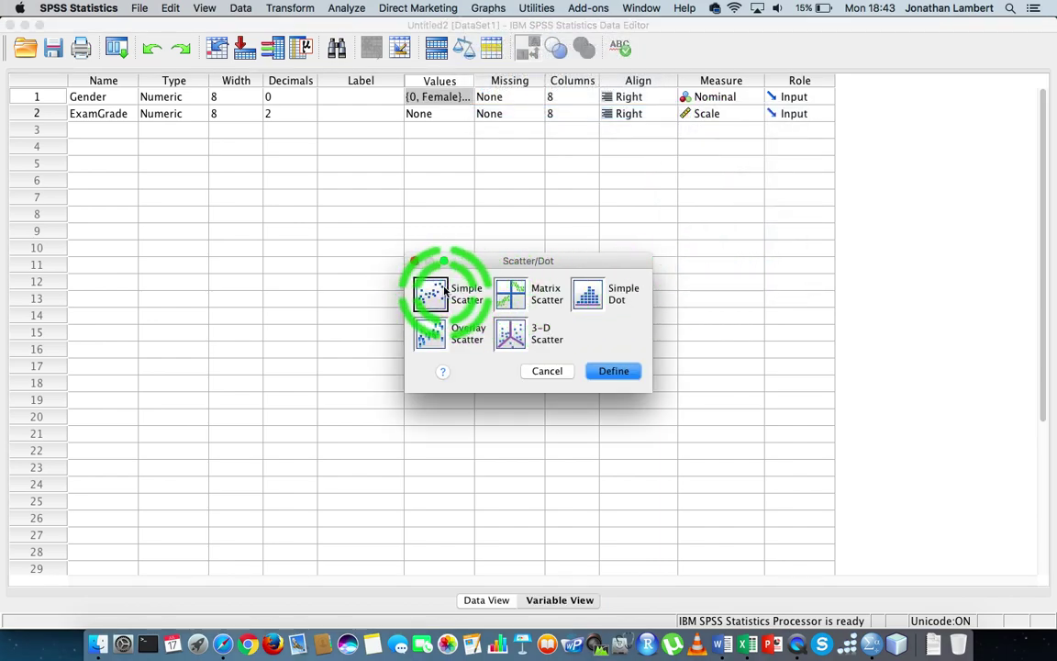
pyautogui.click(608, 370)
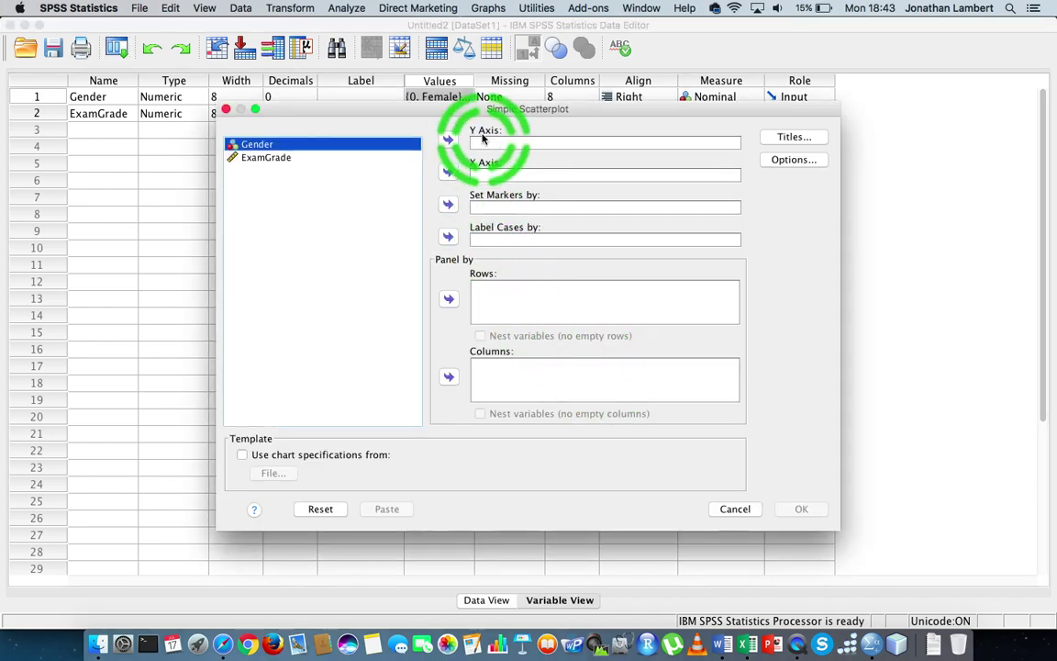
pyautogui.click(275, 144)
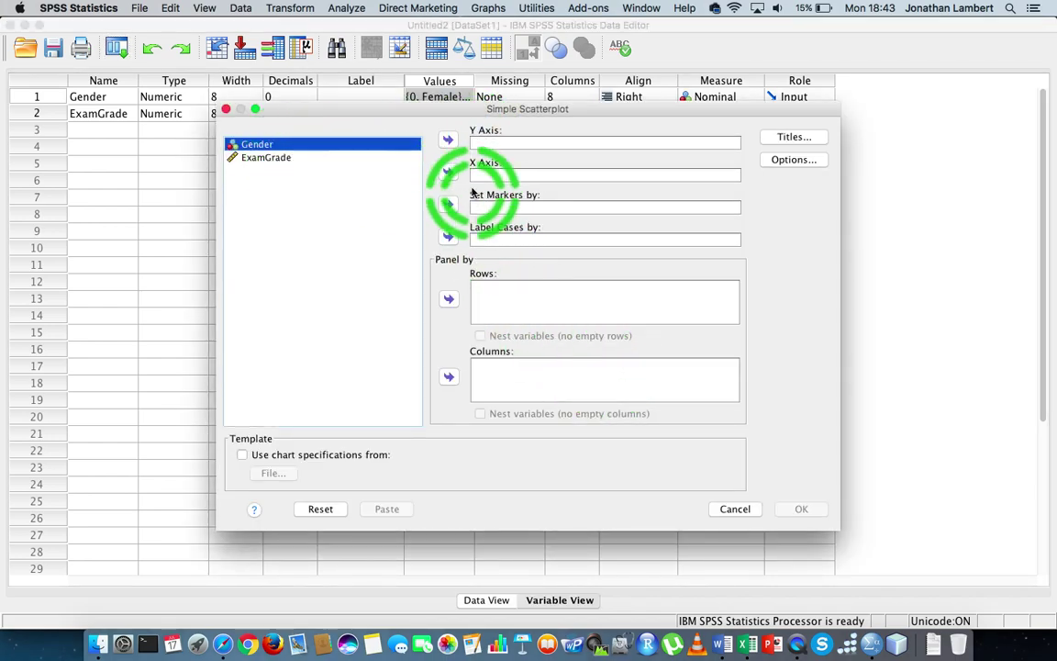
pyautogui.click(448, 172)
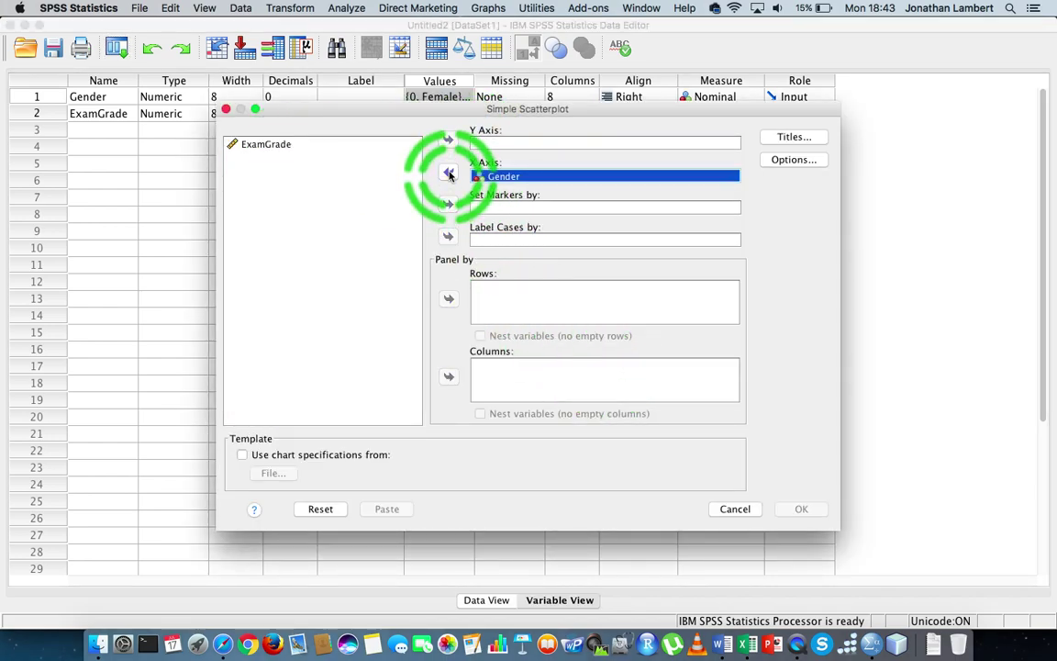
pyautogui.click(276, 147)
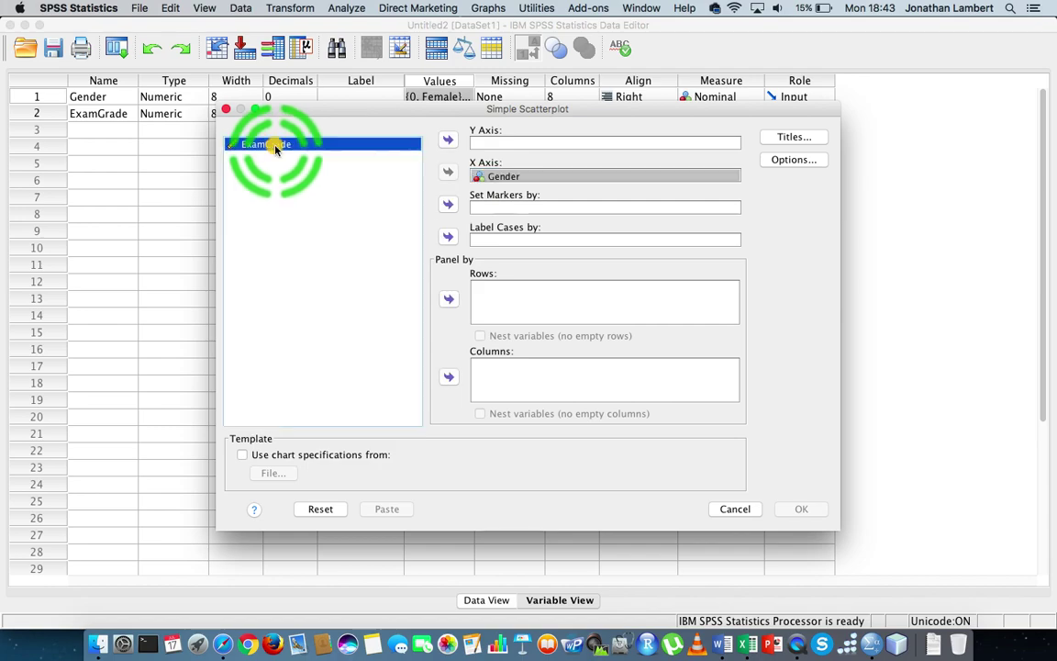
pyautogui.click(447, 140)
pyautogui.click(800, 509)
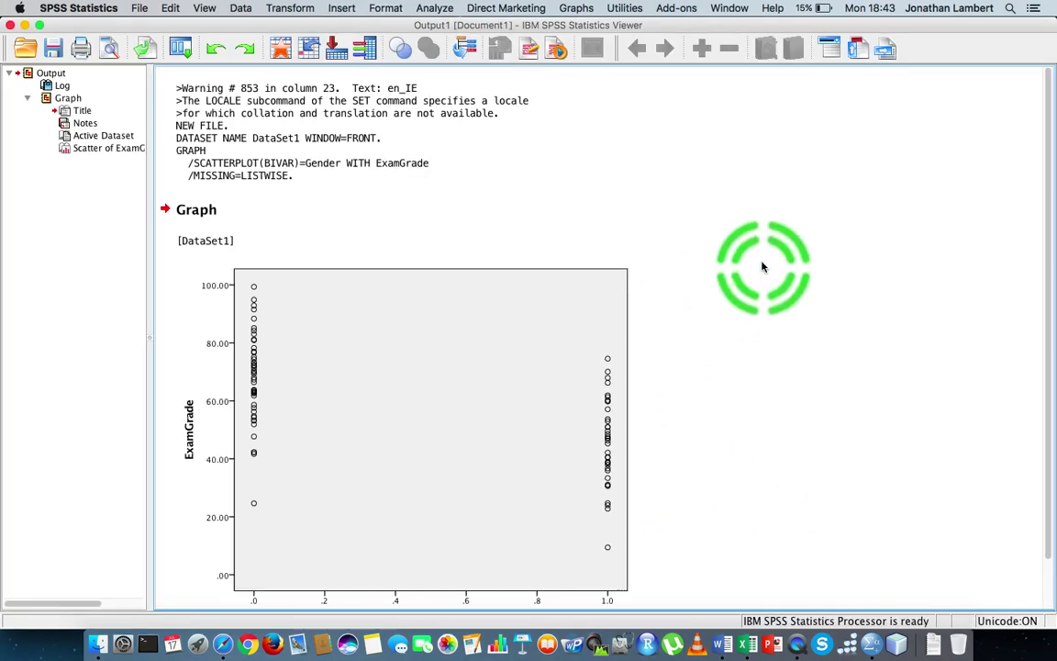
# Select the ExamGrade-by-Gender scatterplot in the Output Viewer.
pyautogui.scroll(-3, 761, 267)
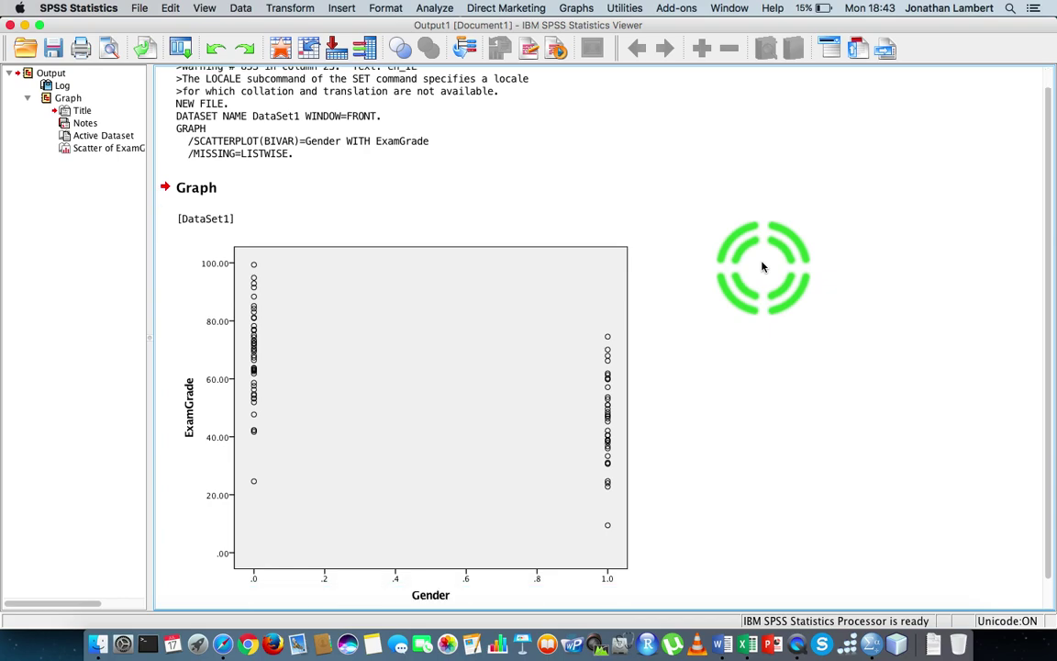
pyautogui.click(291, 313)
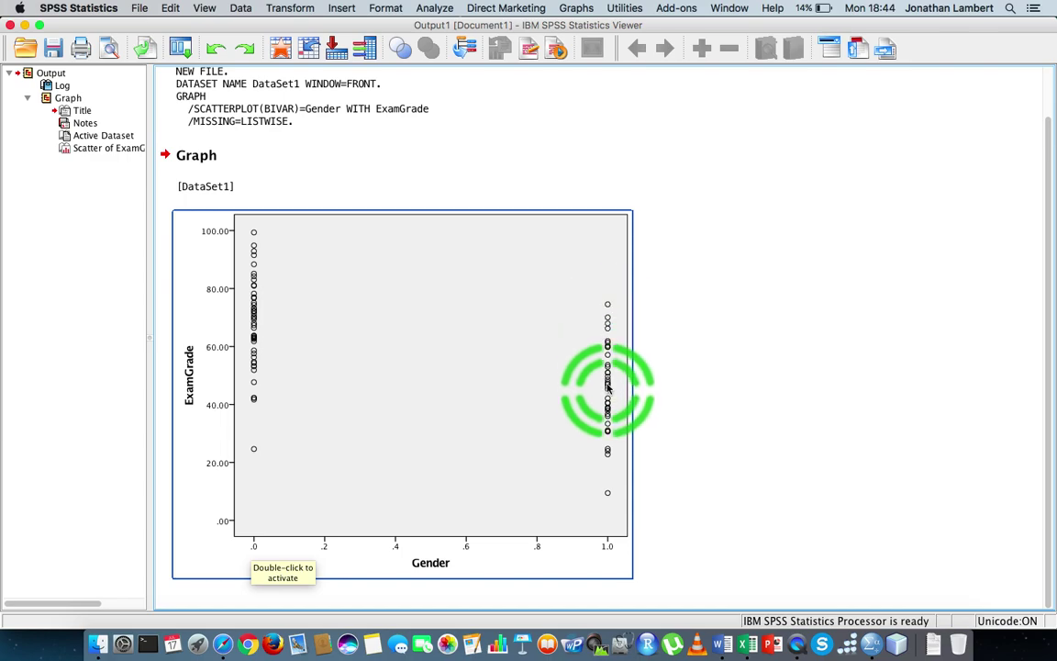
# In Chart Editor, add a Total linear fit line (y=67.83-22.14*x, R² 0.357).
pyautogui.click(438, 356)
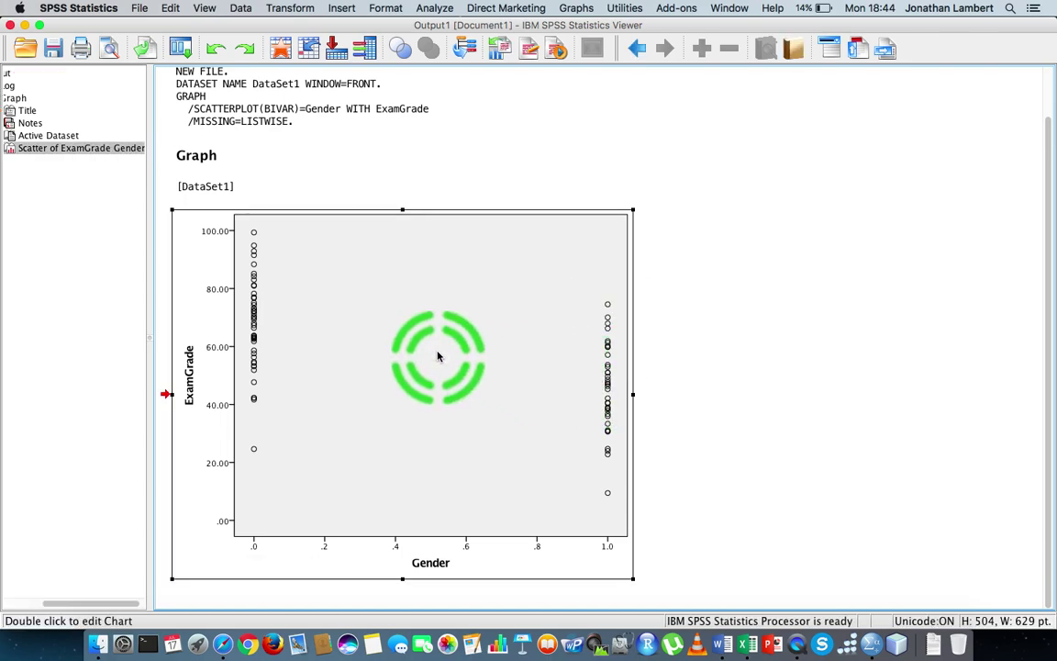
pyautogui.doubleClick(438, 356)
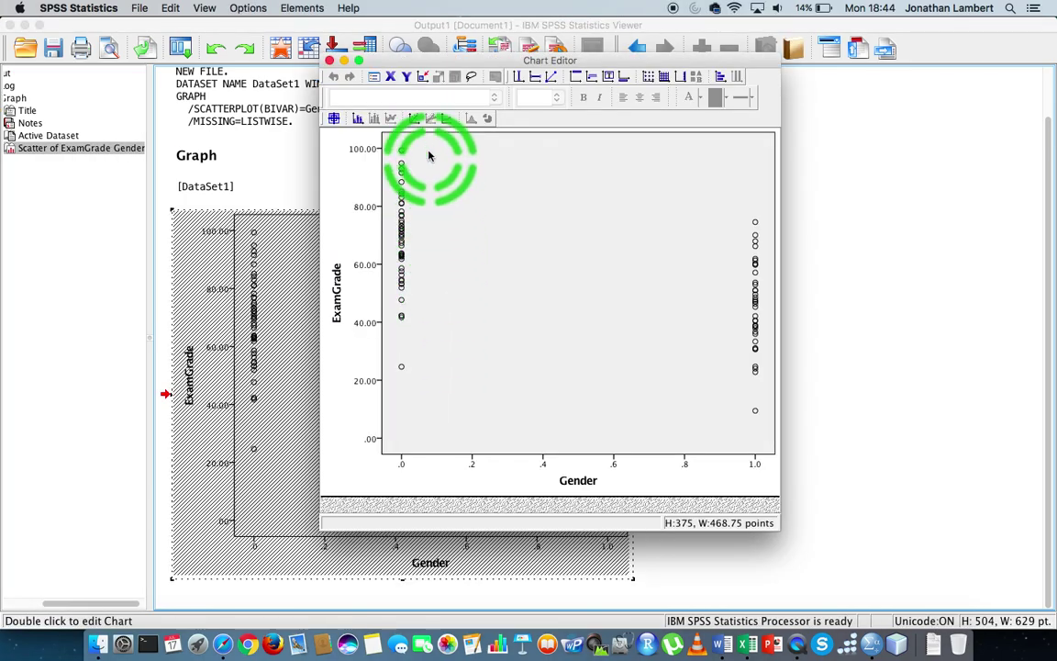
pyautogui.click(414, 119)
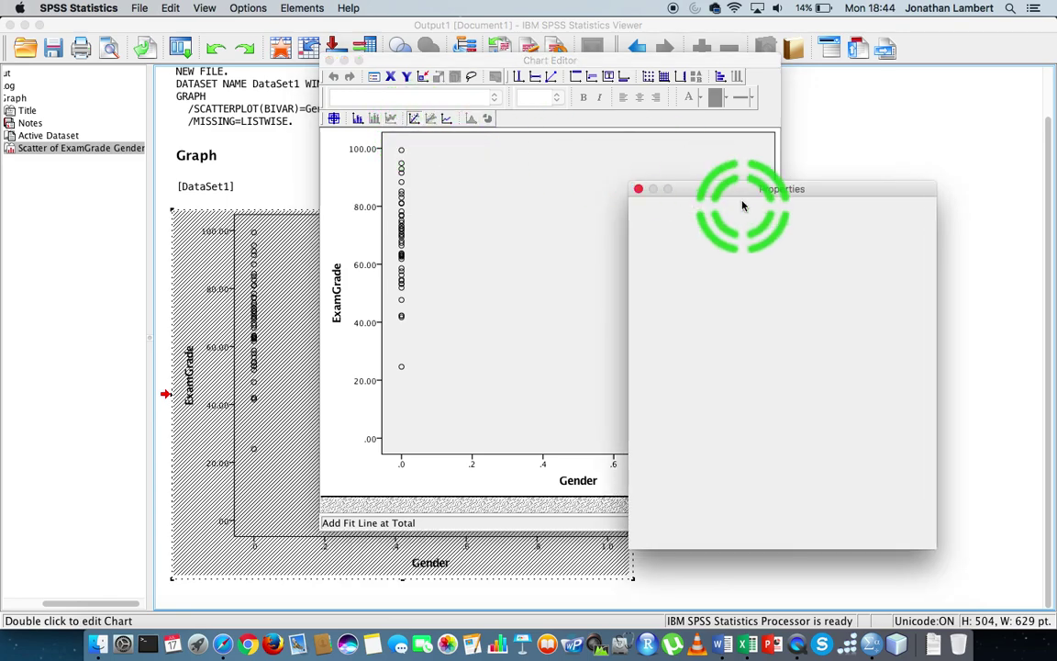
pyautogui.click(639, 190)
pyautogui.click(329, 61)
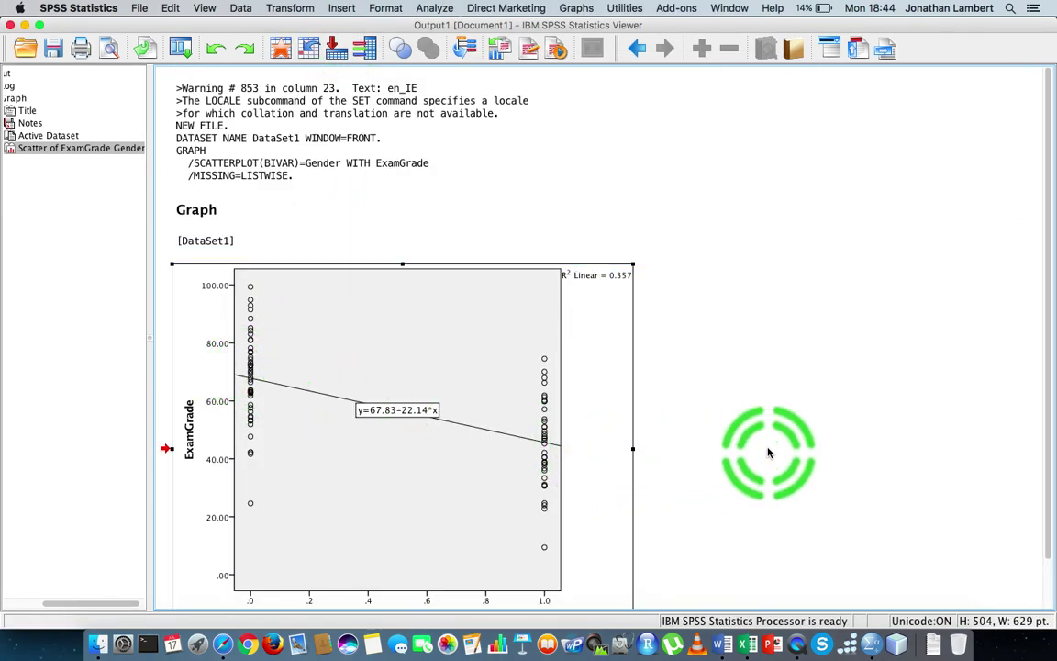
pyautogui.scroll(-3, 769, 451)
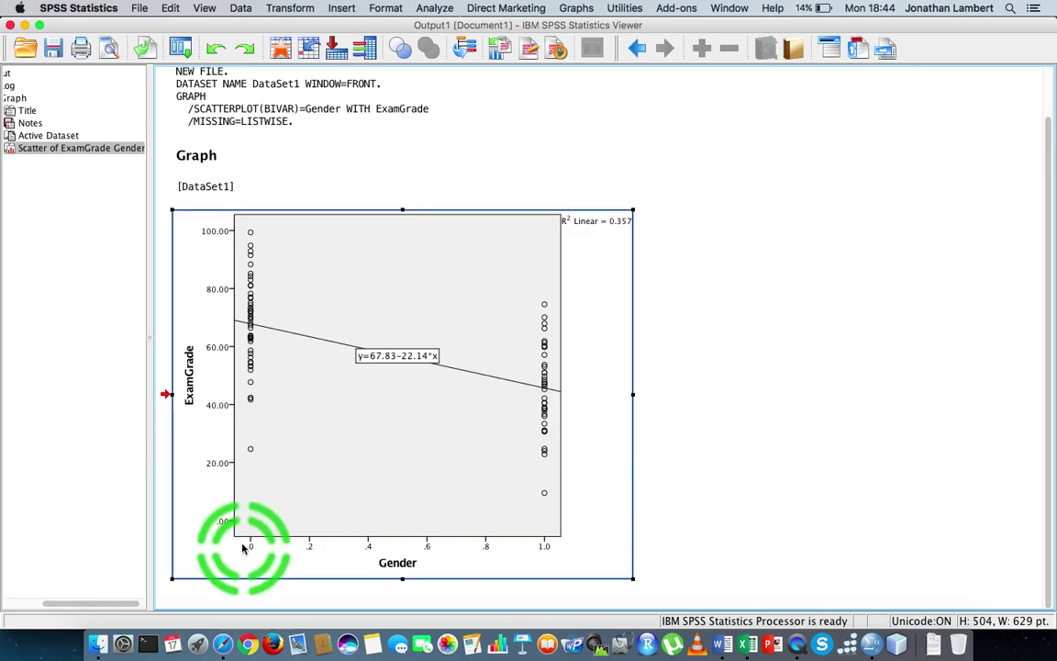
pyautogui.click(569, 525)
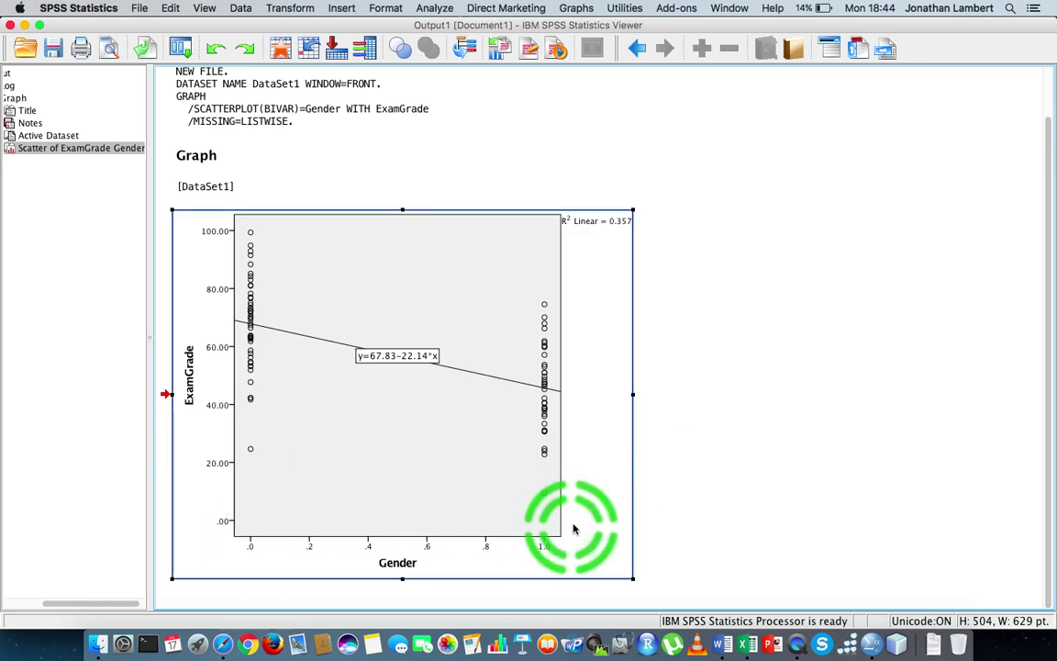
pyautogui.click(801, 160)
pyautogui.click(617, 257)
pyautogui.click(170, 530)
pyautogui.click(466, 323)
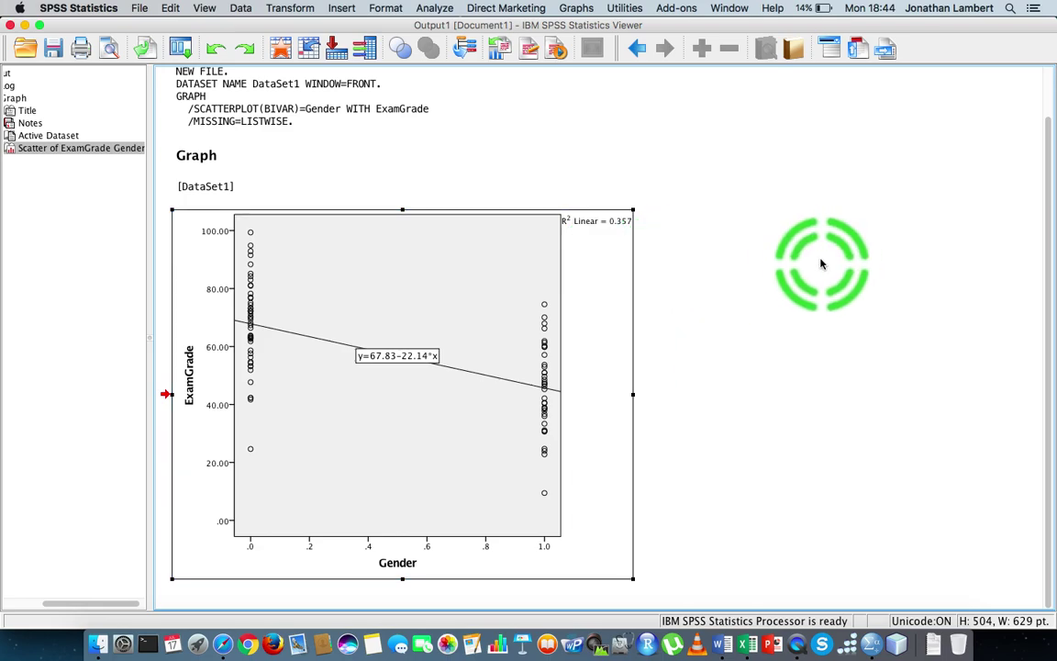
pyautogui.click(606, 223)
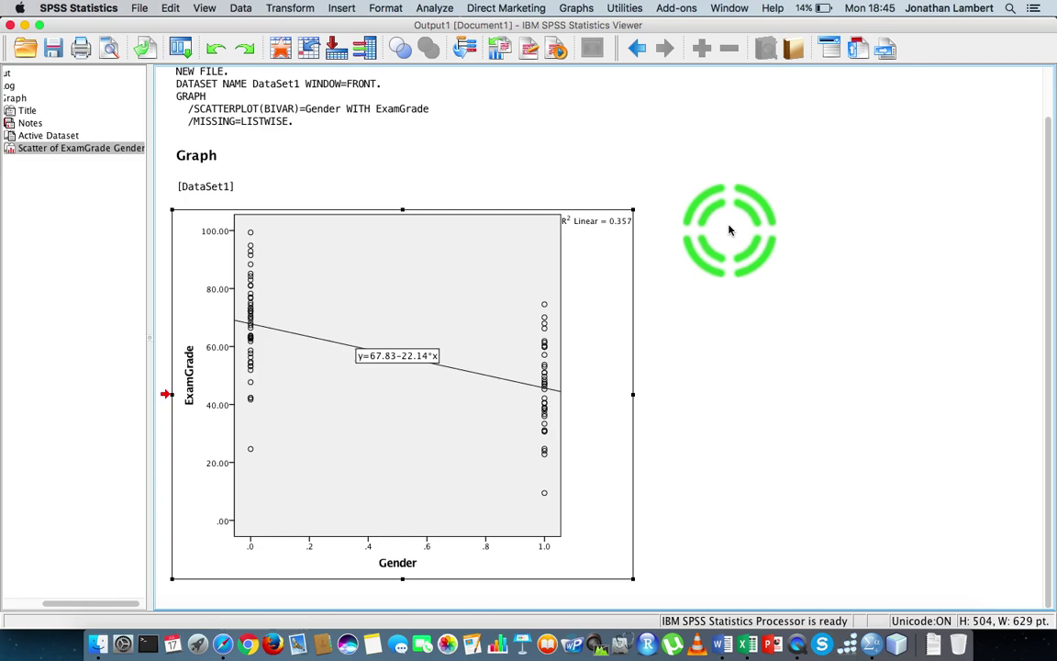
pyautogui.click(199, 295)
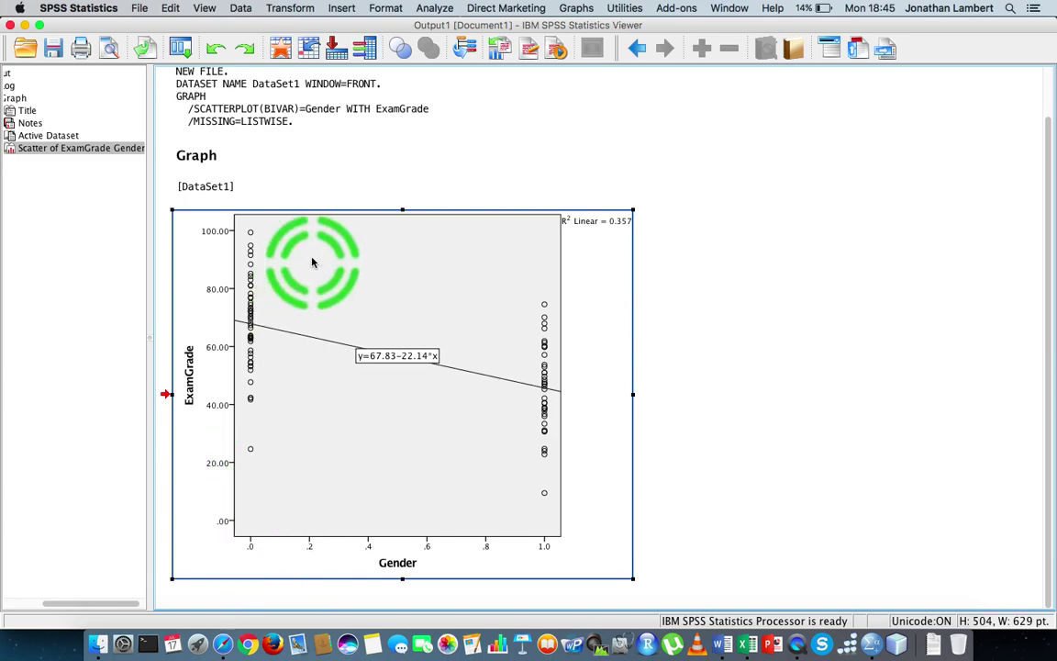
pyautogui.click(682, 533)
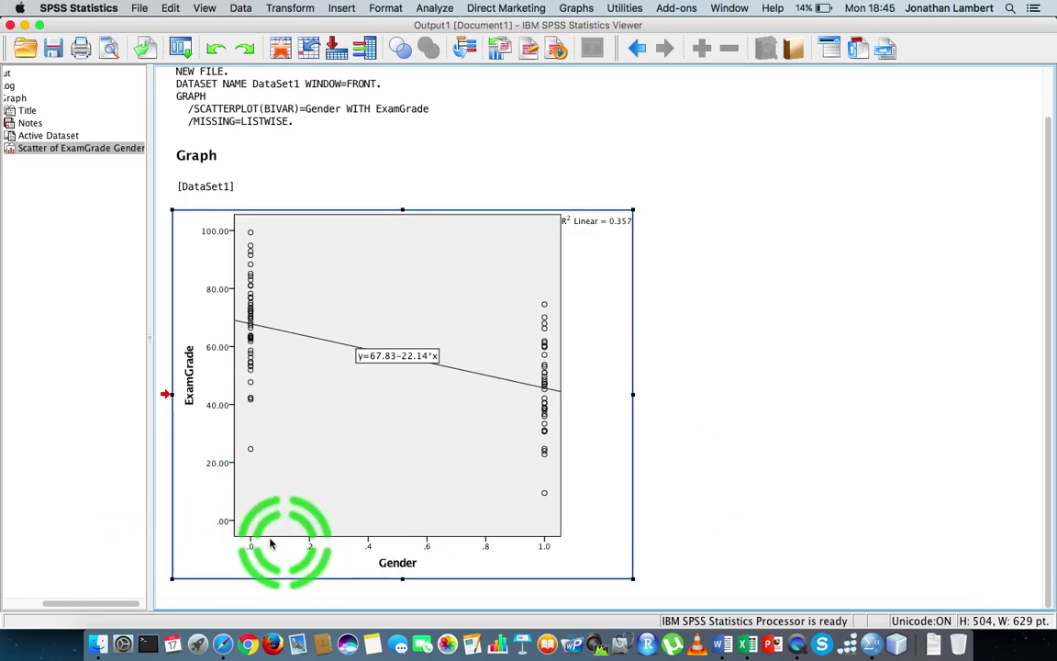
pyautogui.click(236, 380)
pyautogui.click(225, 375)
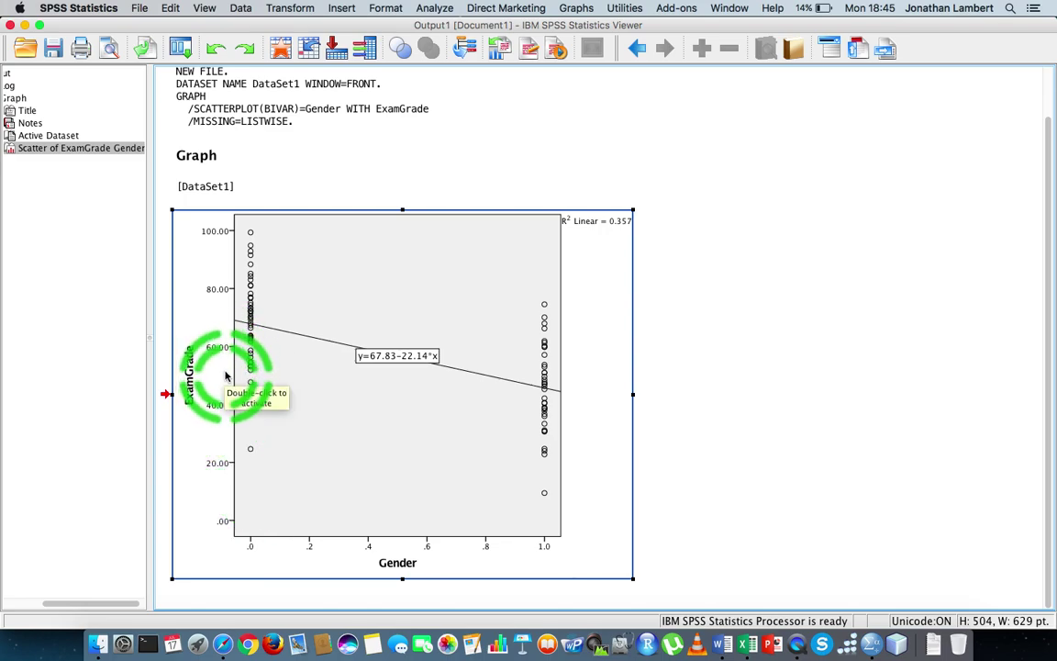
pyautogui.moveTo(226, 374); pyautogui.dragTo(429, 53)
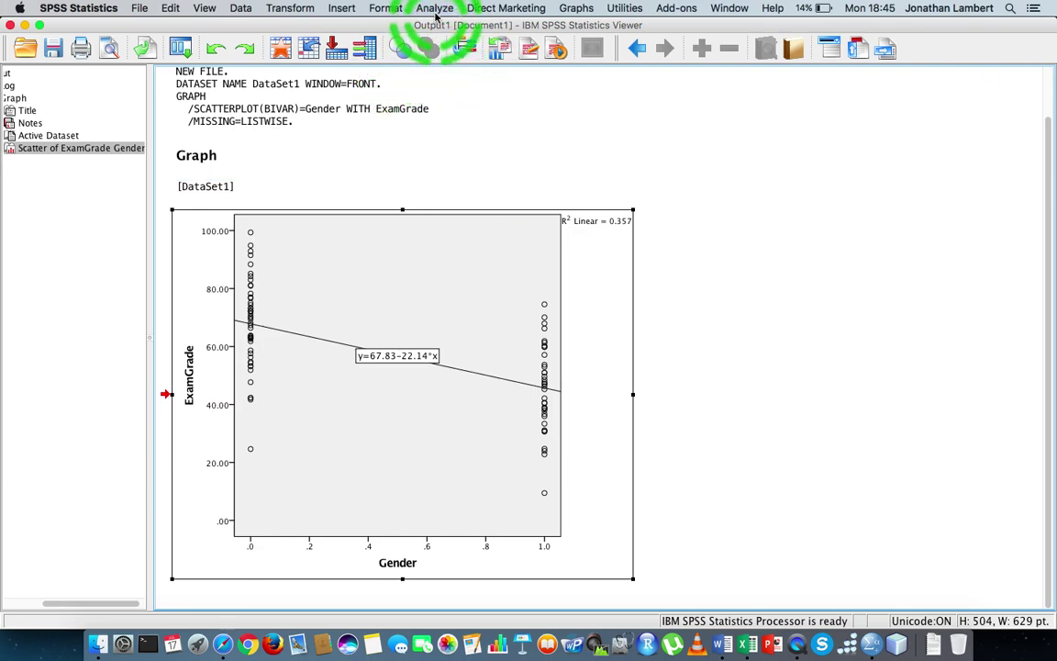
# Open Analyze > Descriptive Statistics > Crosstabs and place Gender in Row(s).
pyautogui.click(433, 11)
pyautogui.moveTo(494, 43)
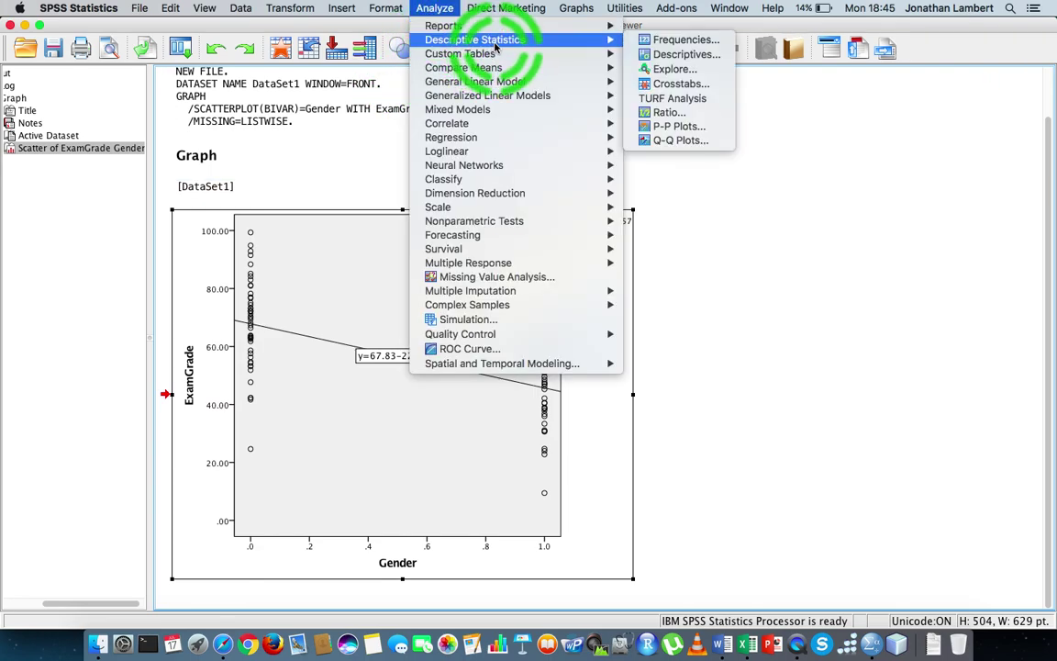
pyautogui.click(680, 87)
pyautogui.click(341, 209)
pyautogui.click(478, 217)
pyautogui.click(375, 211)
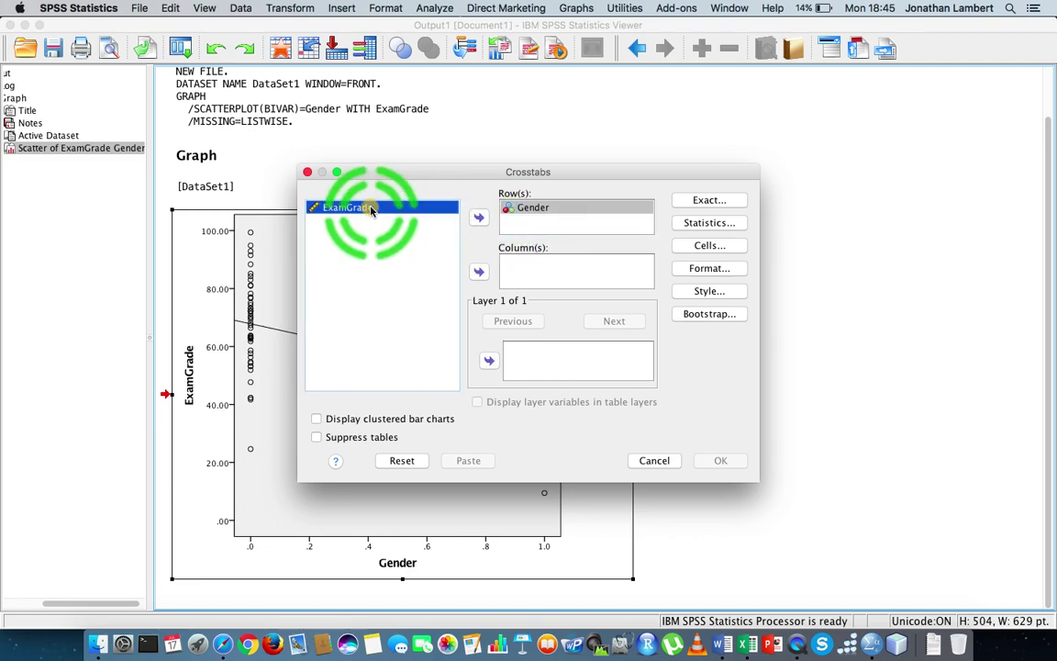
# Place ExamGrade in Column(s) and tick Eta under Nominal by Interval statistics.
pyautogui.click(478, 272)
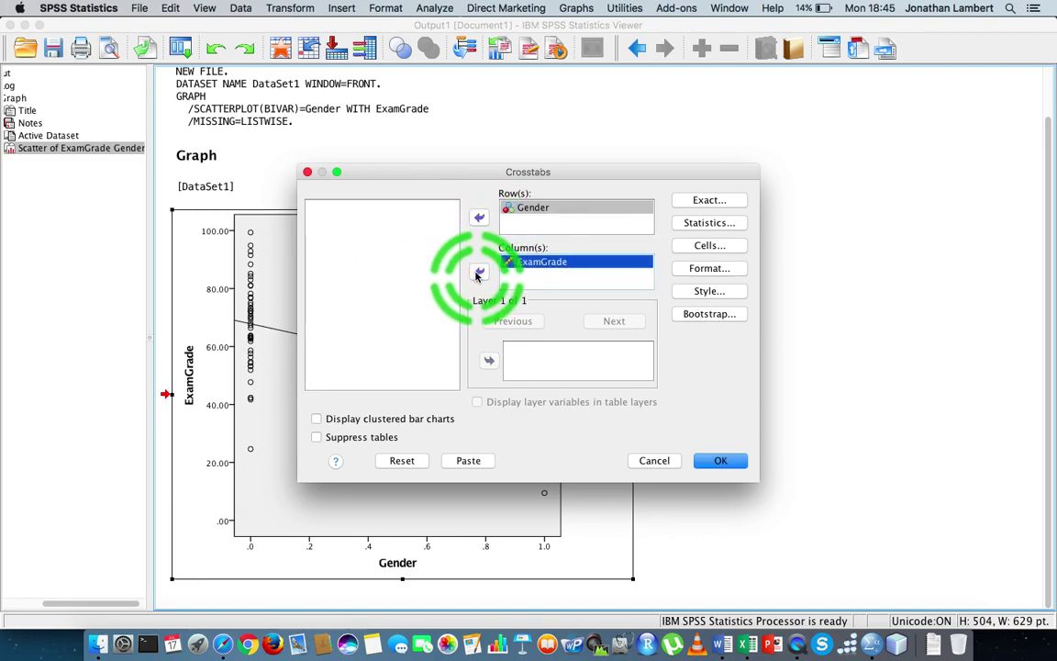
pyautogui.click(707, 223)
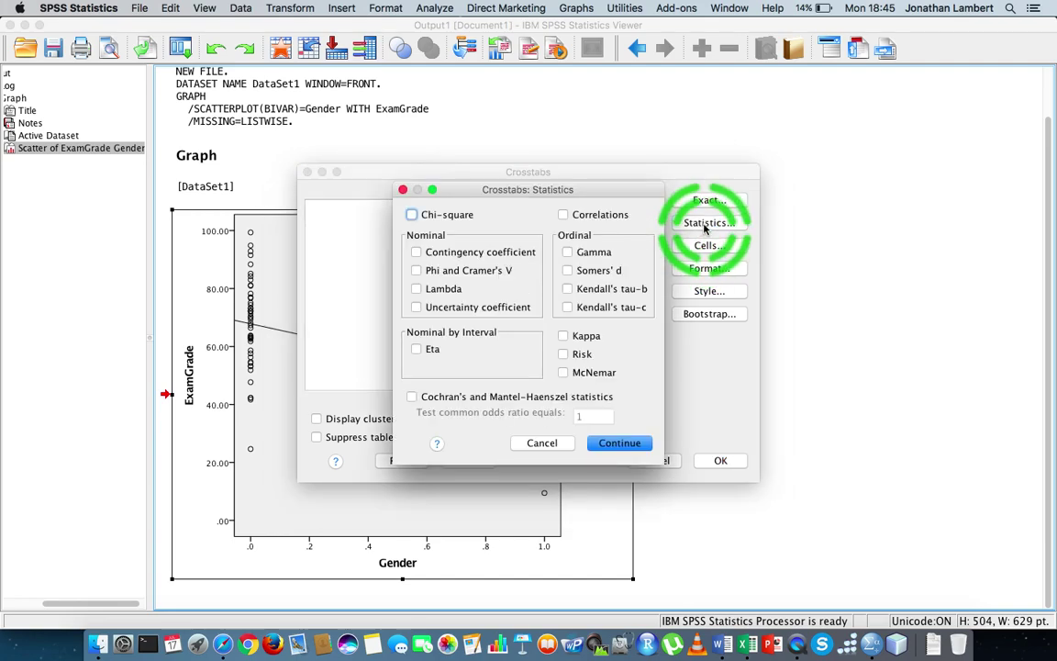
pyautogui.click(417, 350)
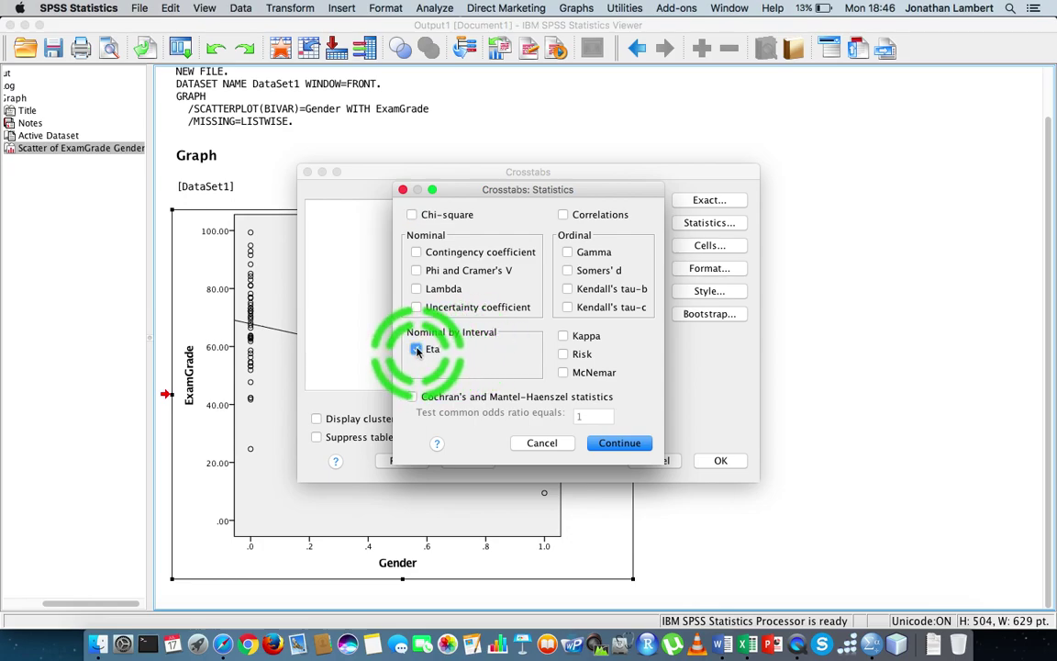
pyautogui.click(623, 444)
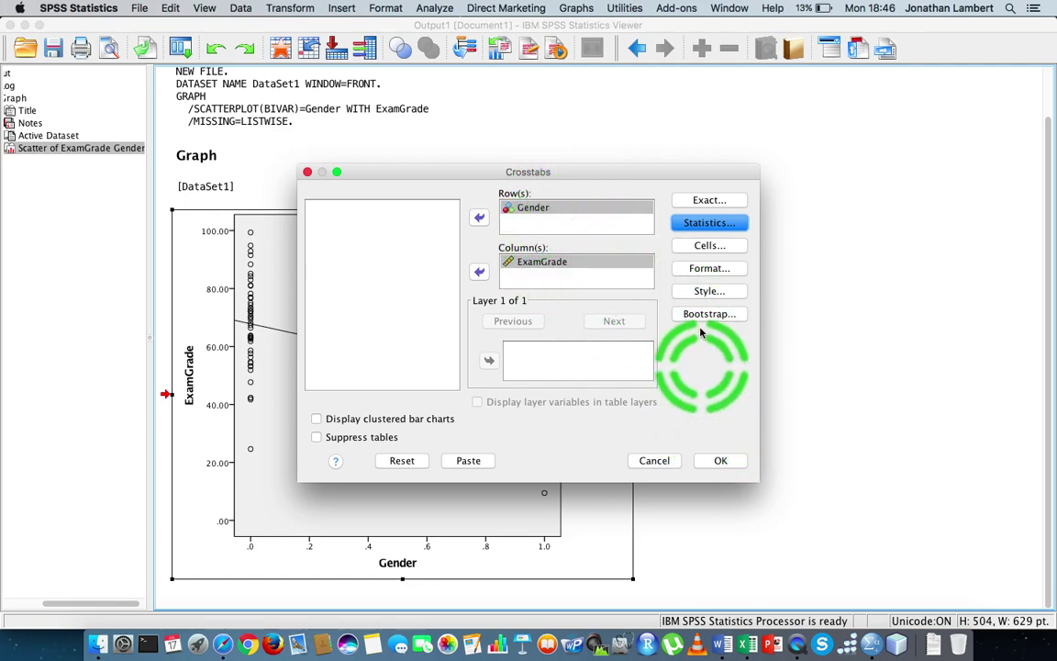
# Run the crosstab and select the Case Processing Summary, Crosstabulation and Directional Measures tables.
pyautogui.click(730, 463)
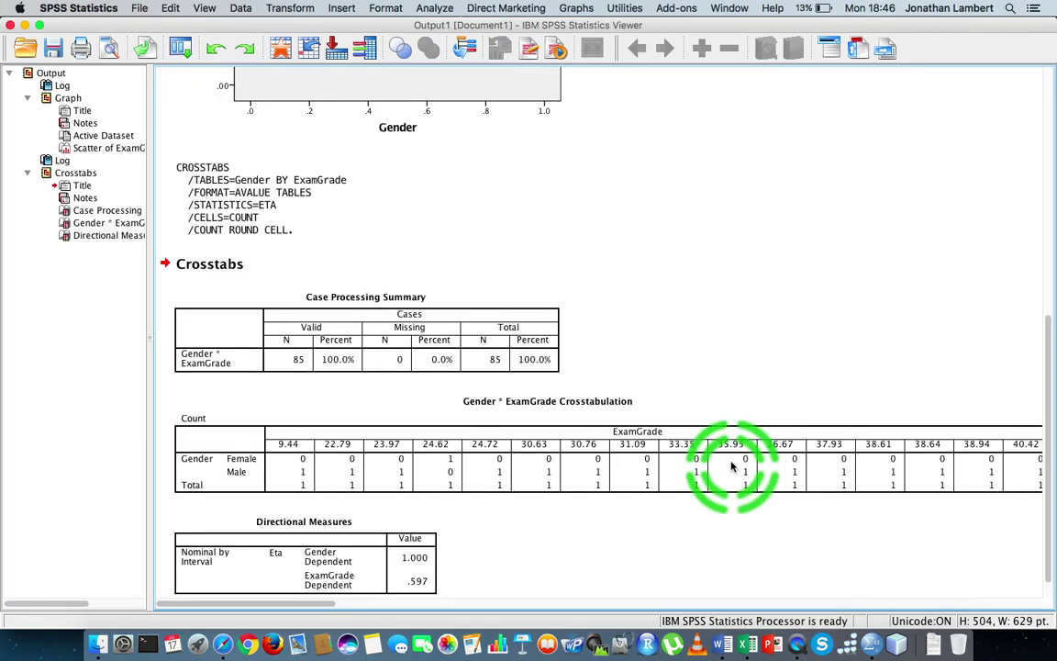
pyautogui.click(276, 264)
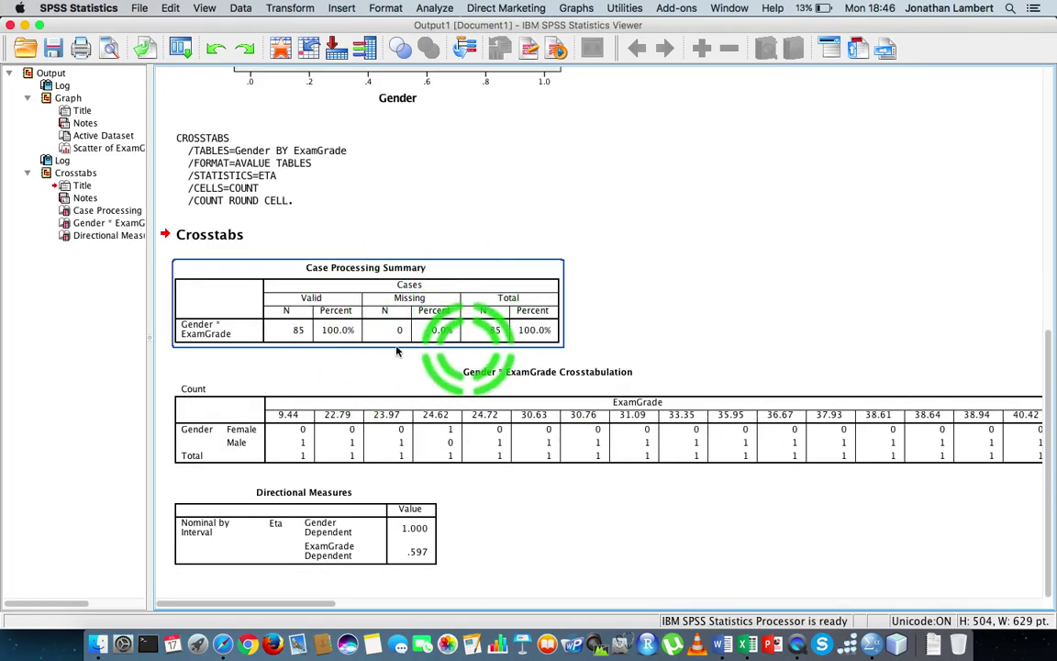
pyautogui.click(330, 435)
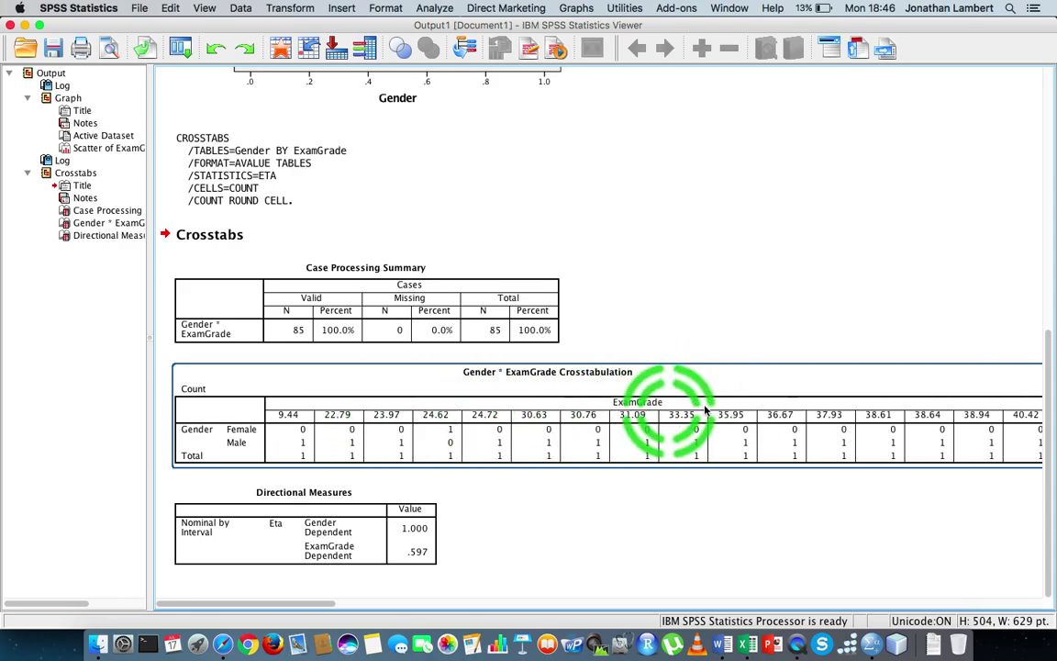
pyautogui.click(367, 532)
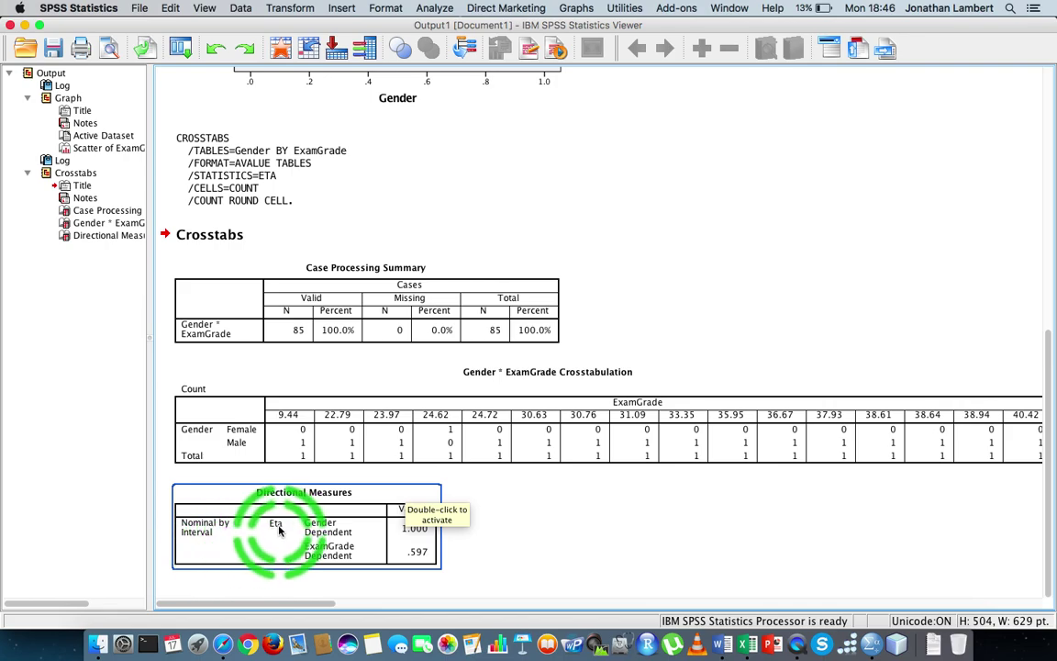
pyautogui.click(441, 534)
pyautogui.click(420, 515)
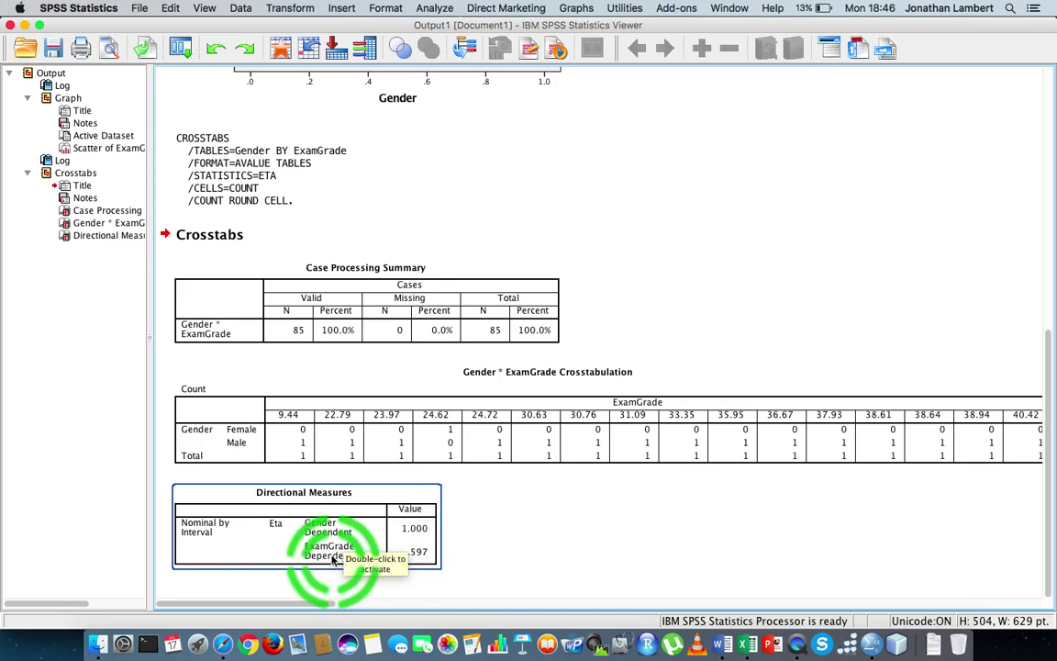
pyautogui.click(508, 550)
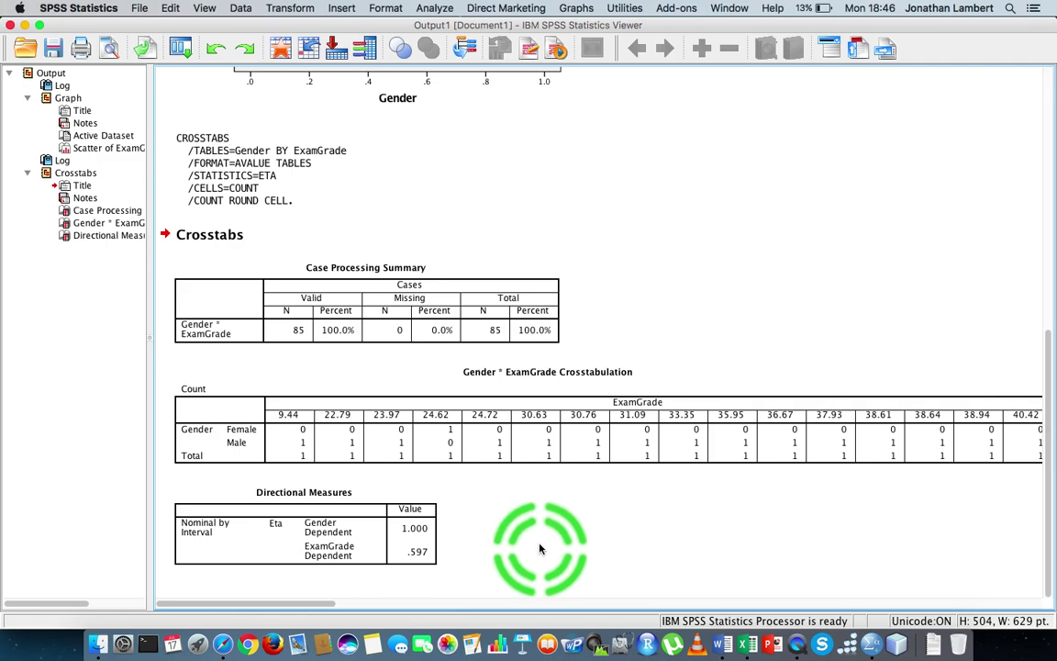
pyautogui.click(310, 557)
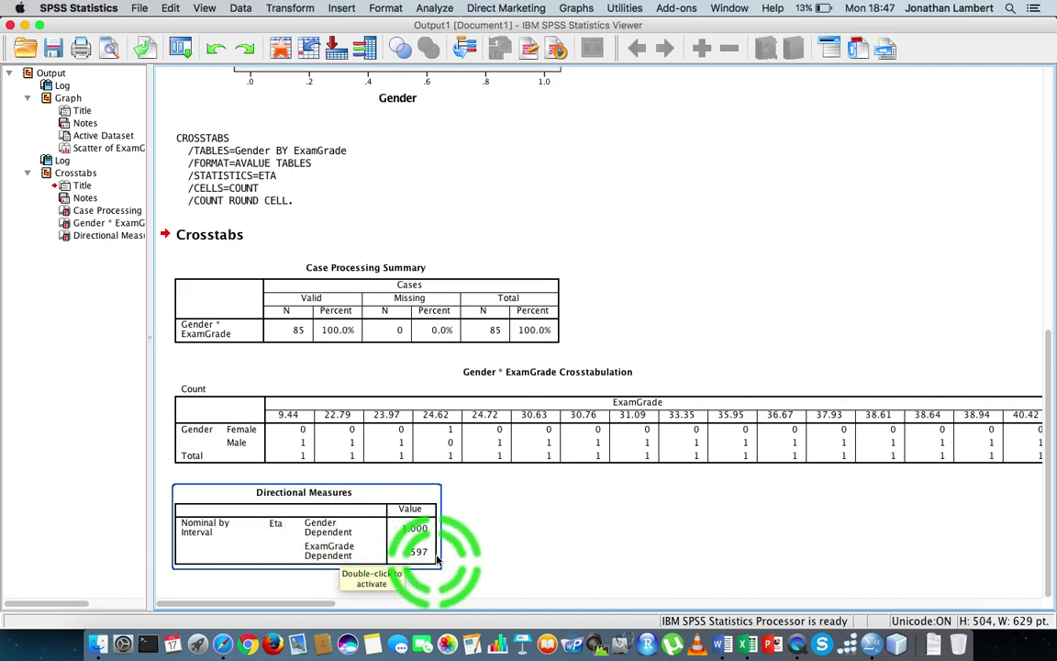
pyautogui.click(514, 560)
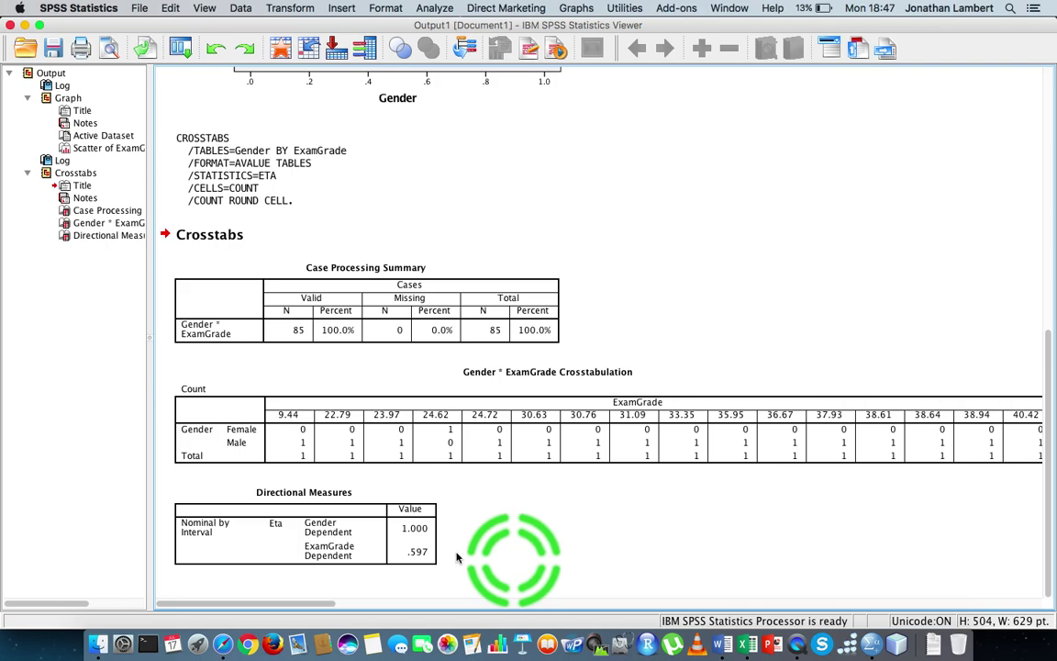
pyautogui.click(337, 461)
pyautogui.click(341, 500)
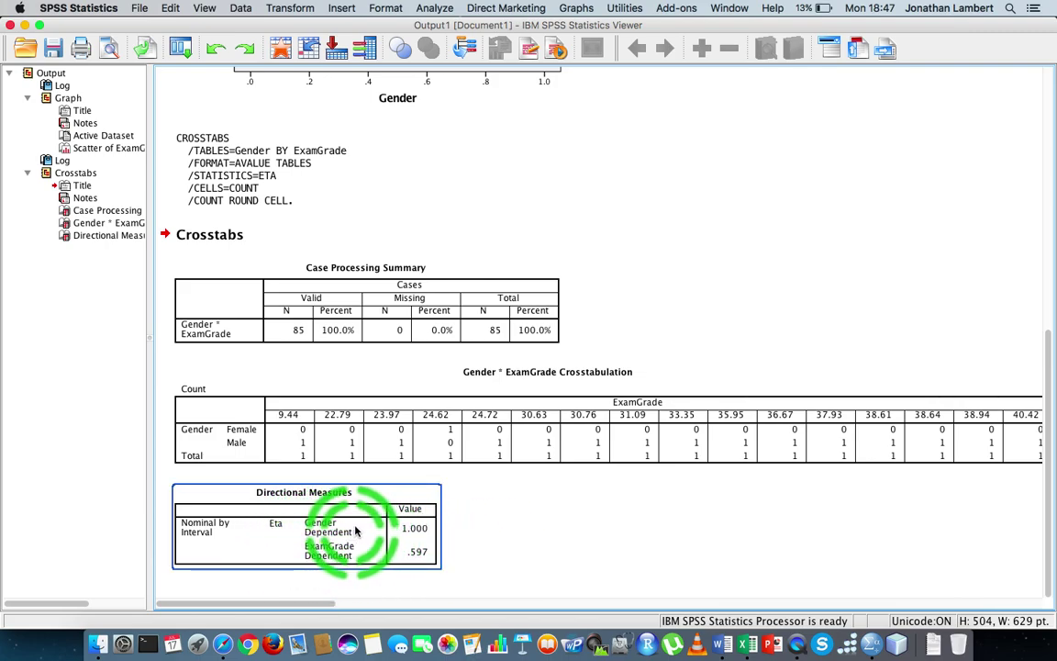
pyautogui.click(439, 560)
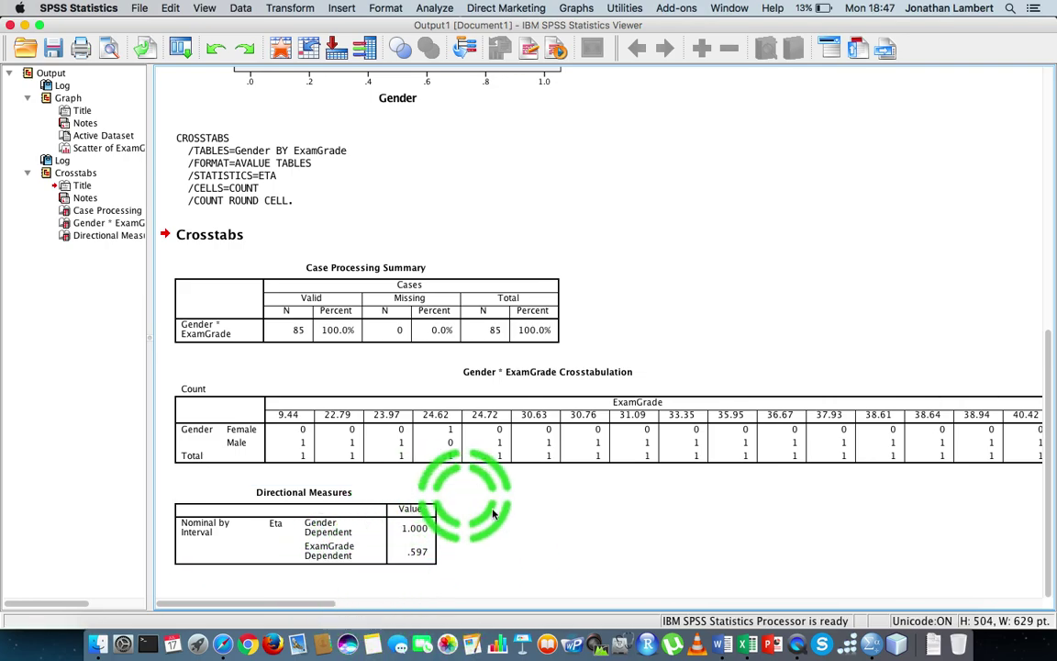
pyautogui.click(409, 506)
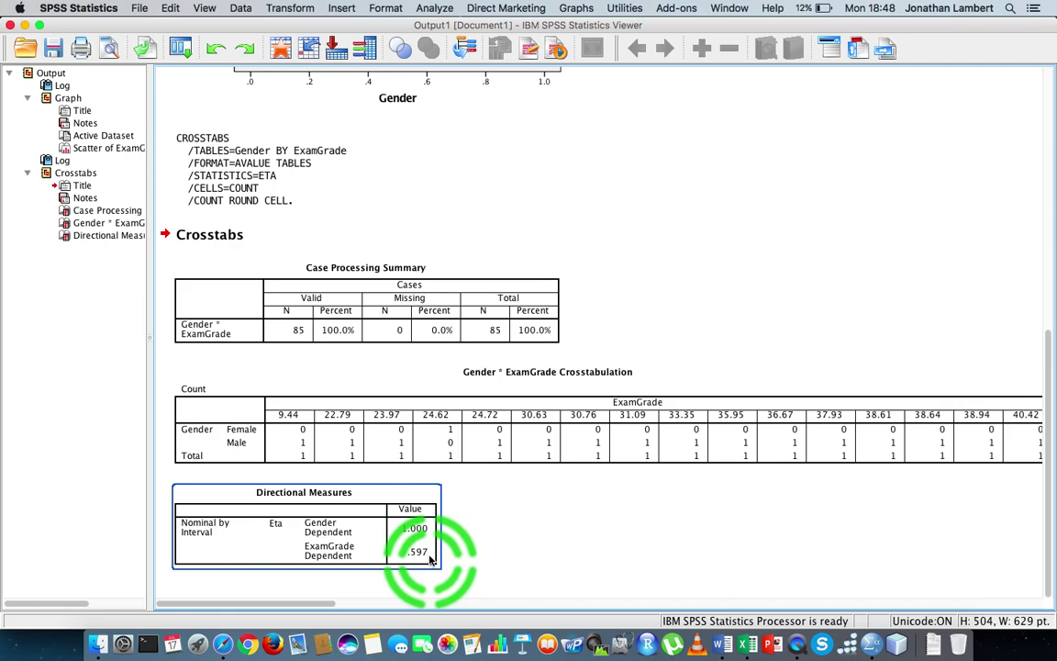
pyautogui.click(603, 500)
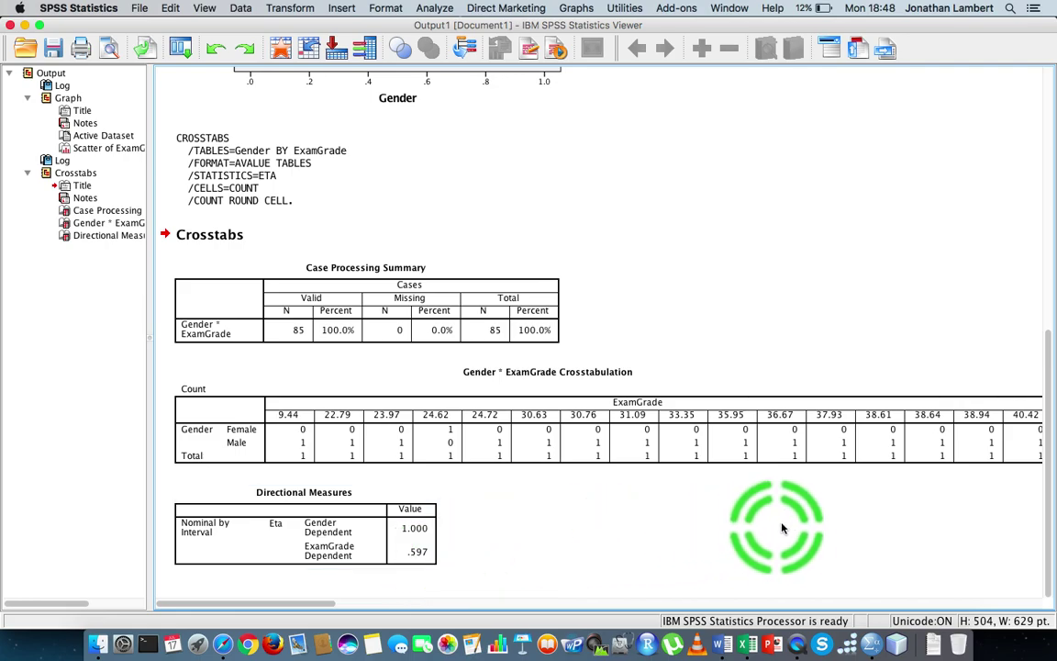